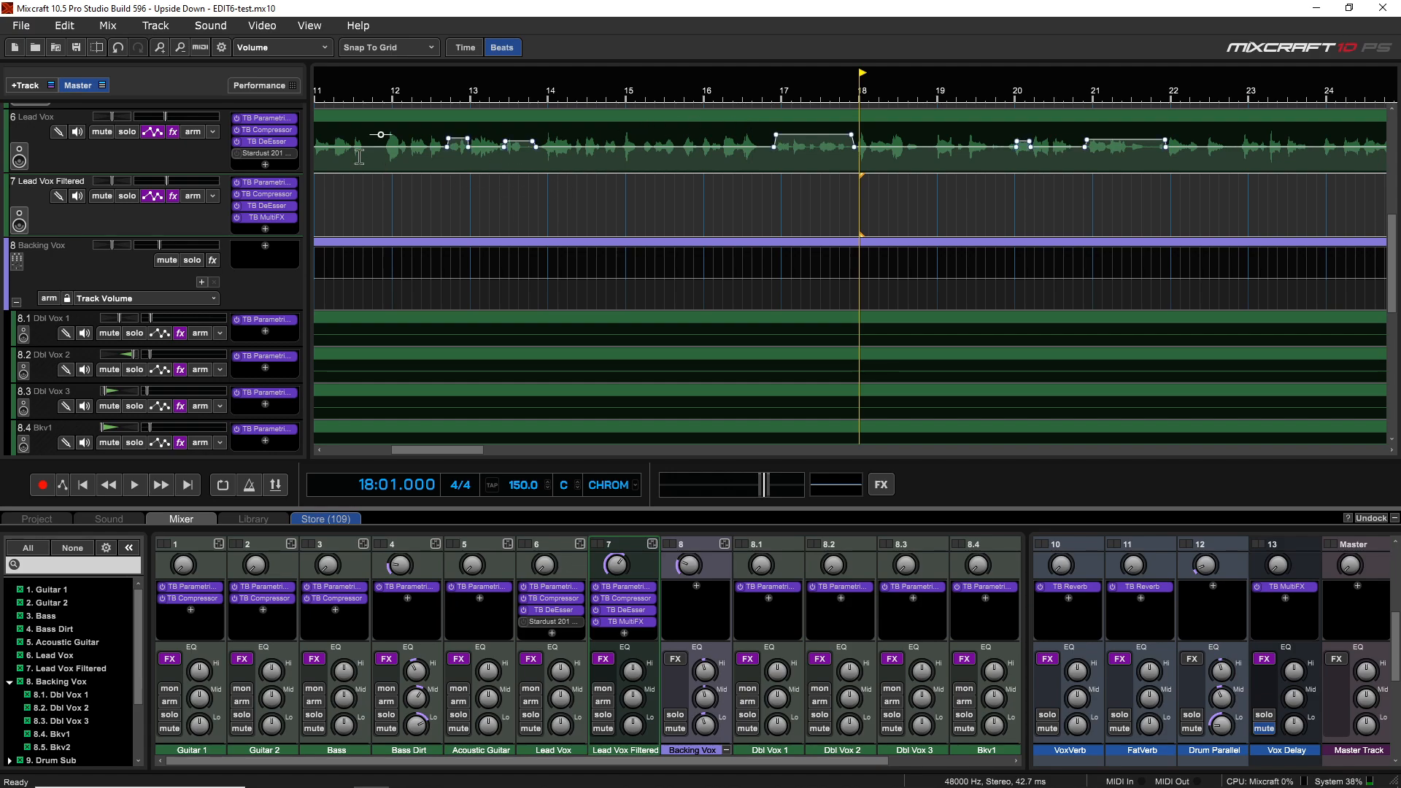
Inspect the Lead Vox Stardust 201 Tape Echo, and show the track's automation lane with the echo's Bypass parameter assigned.
left_click(268, 152)
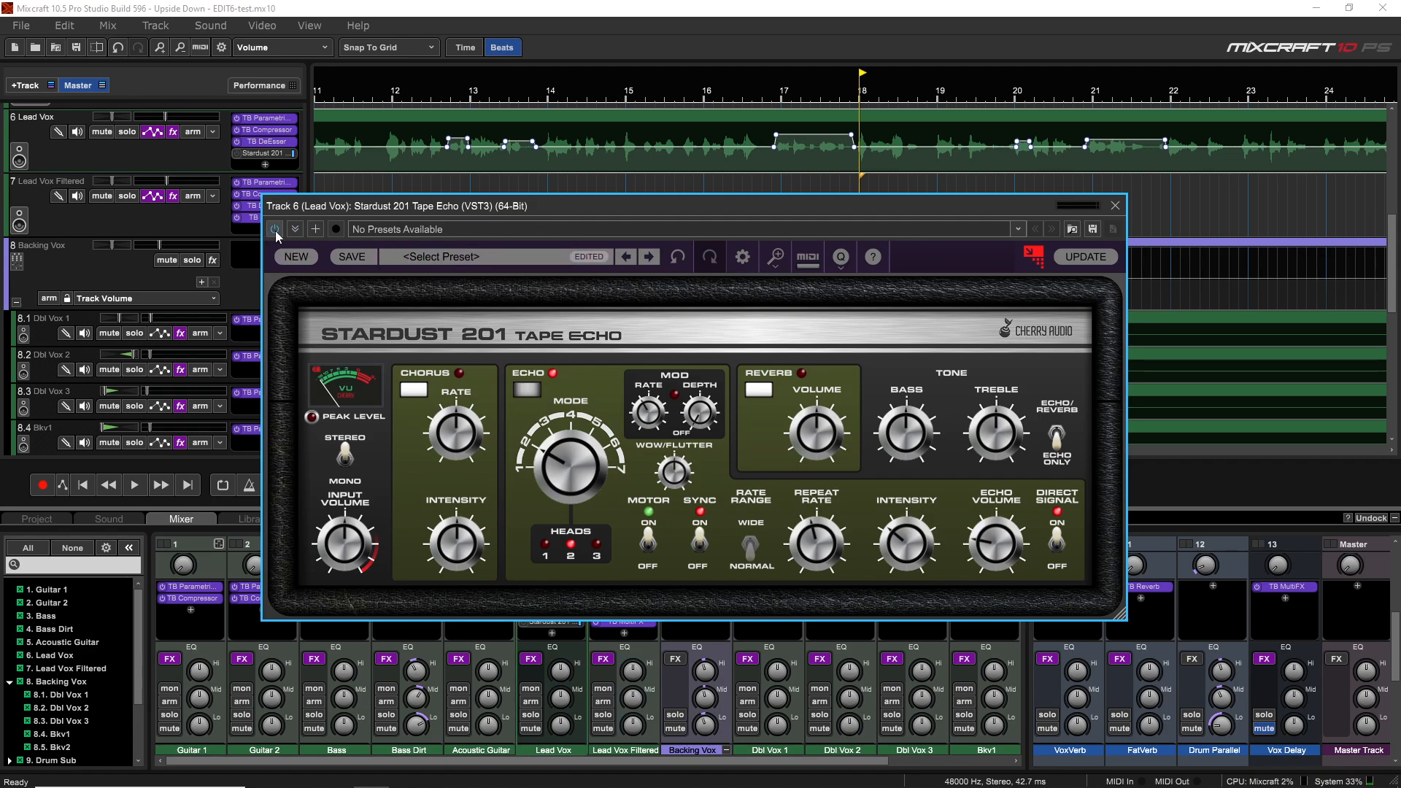
left_click(1115, 205)
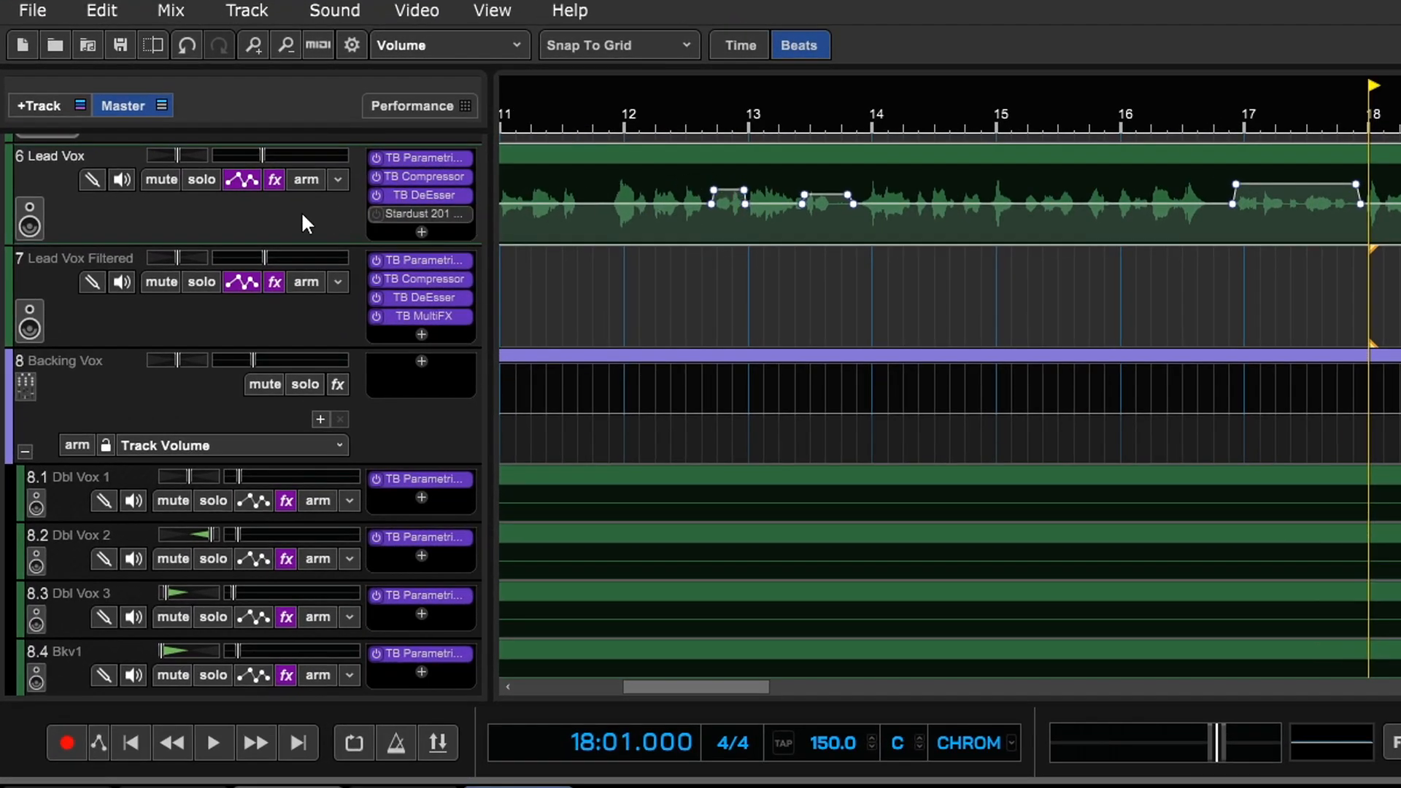
left_click(243, 179)
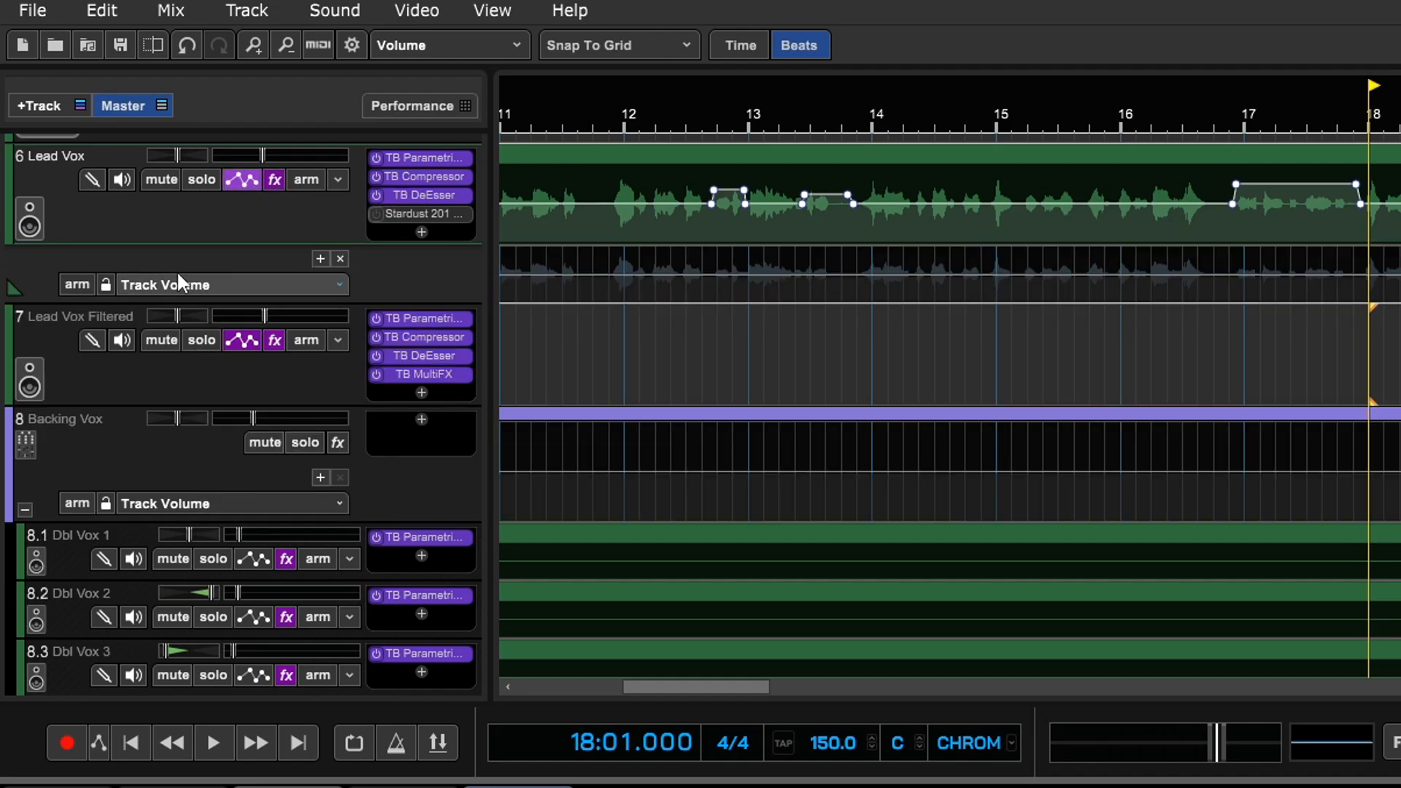
left_click(337, 283)
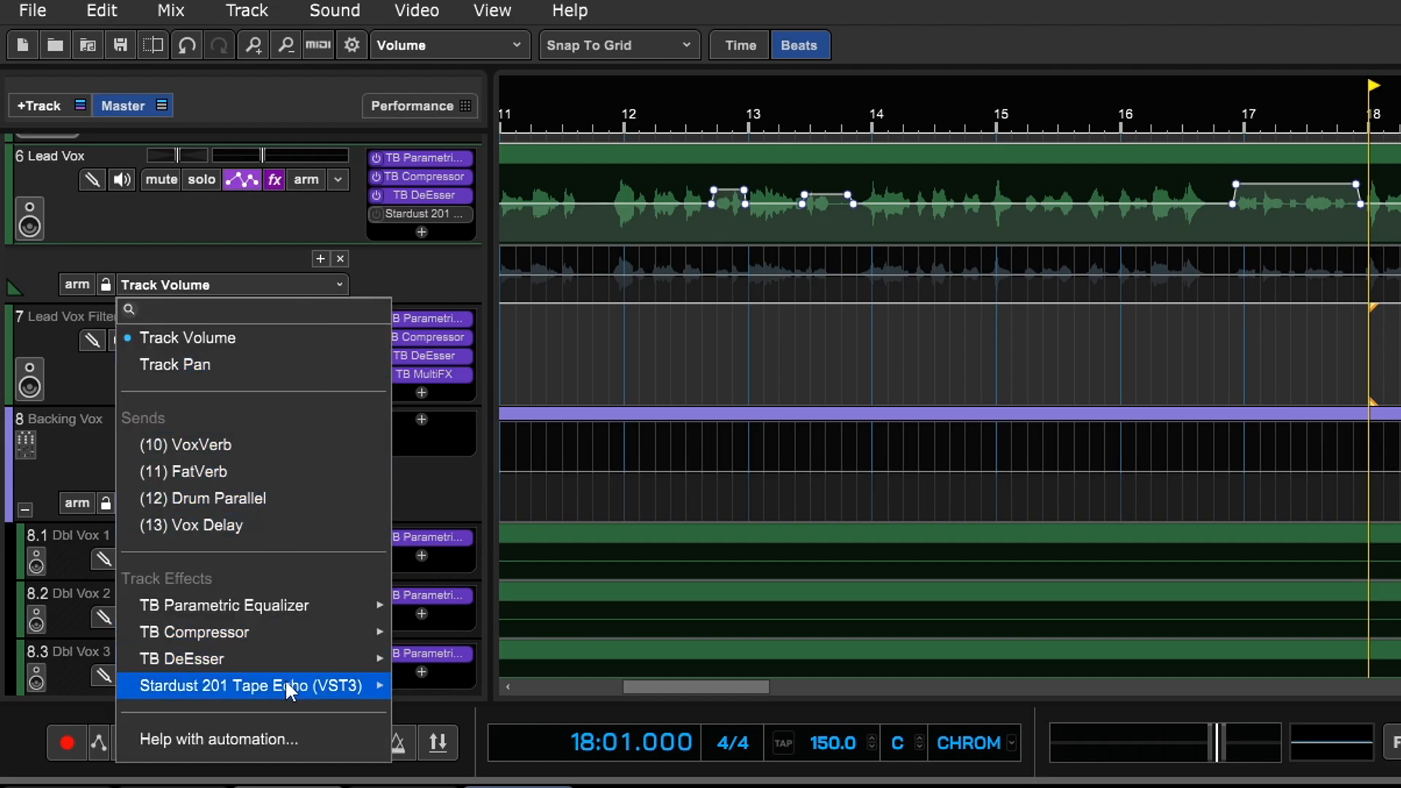
mouse_move(235, 683)
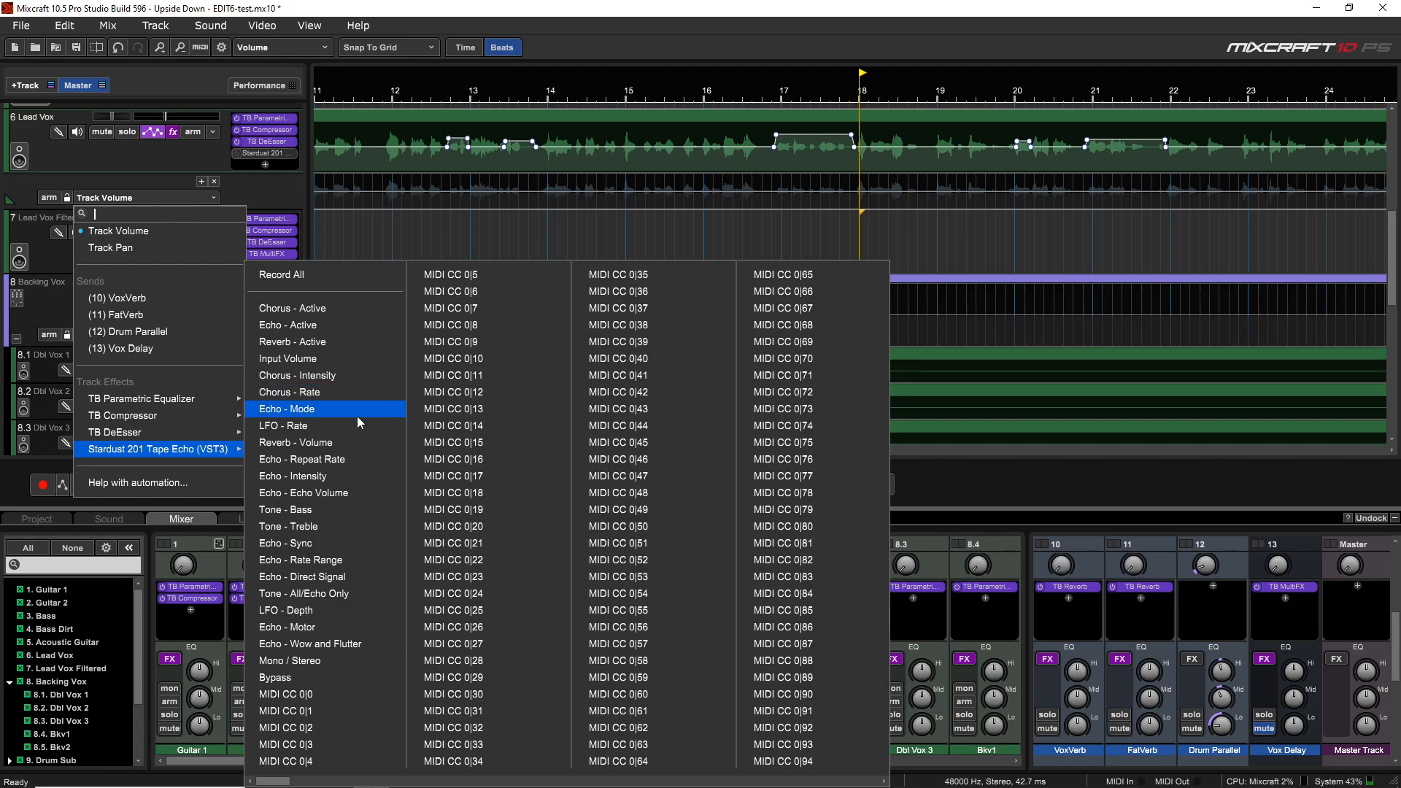
left_click(313, 684)
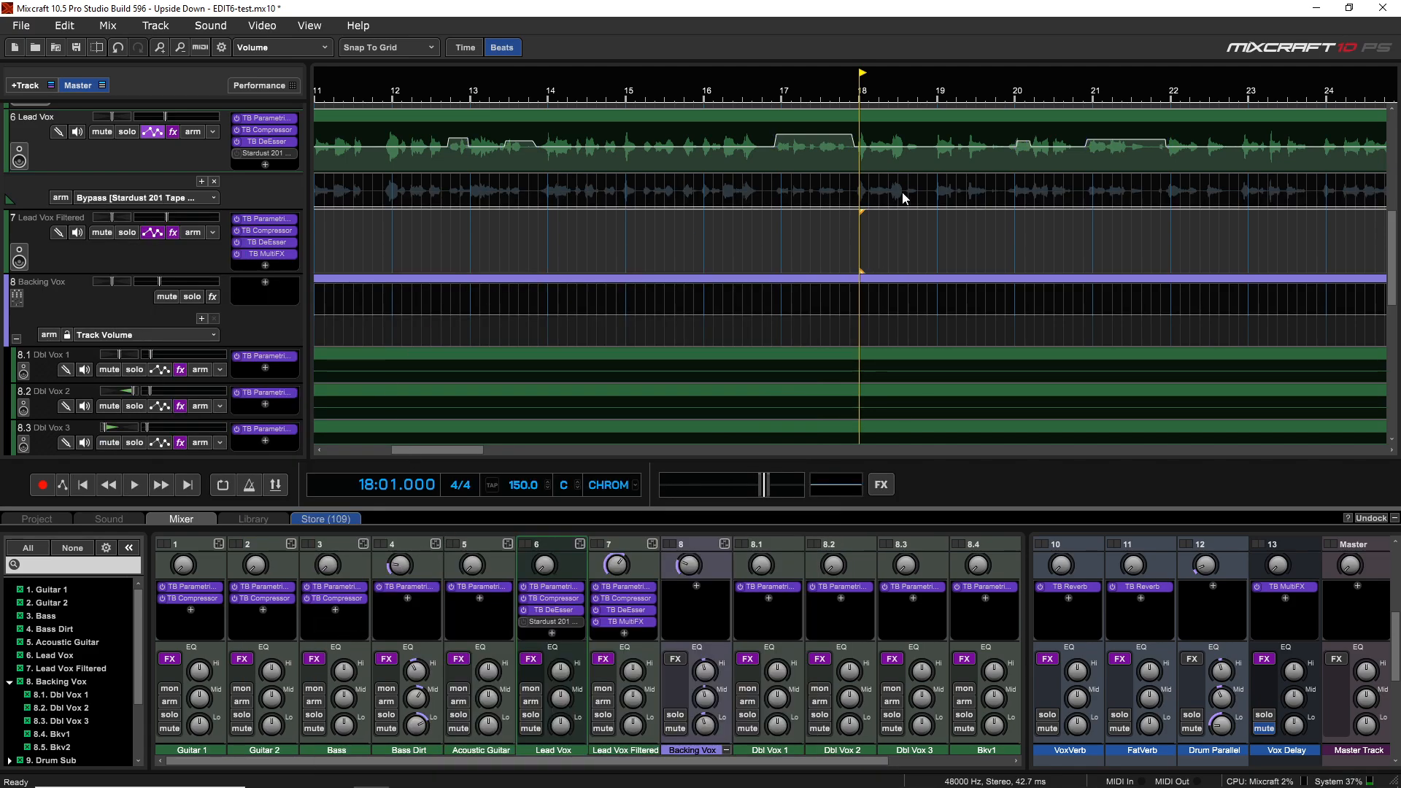
Keep the whole Bypass envelope at its minimum so the echo is active, and play the vocal from bar 13.
scroll(891, 197, "down", 2)
scroll(892, 197, "down", 2)
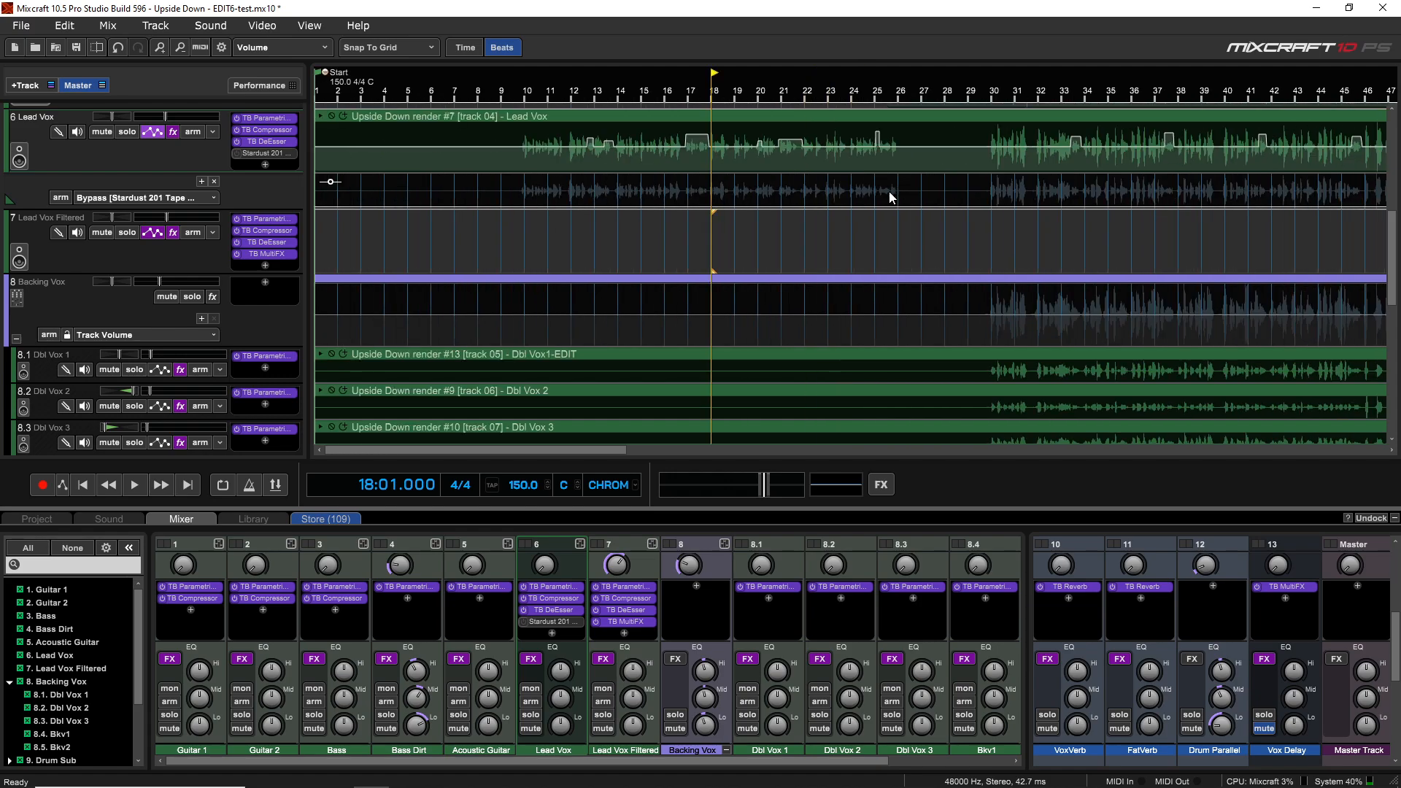
key("space")
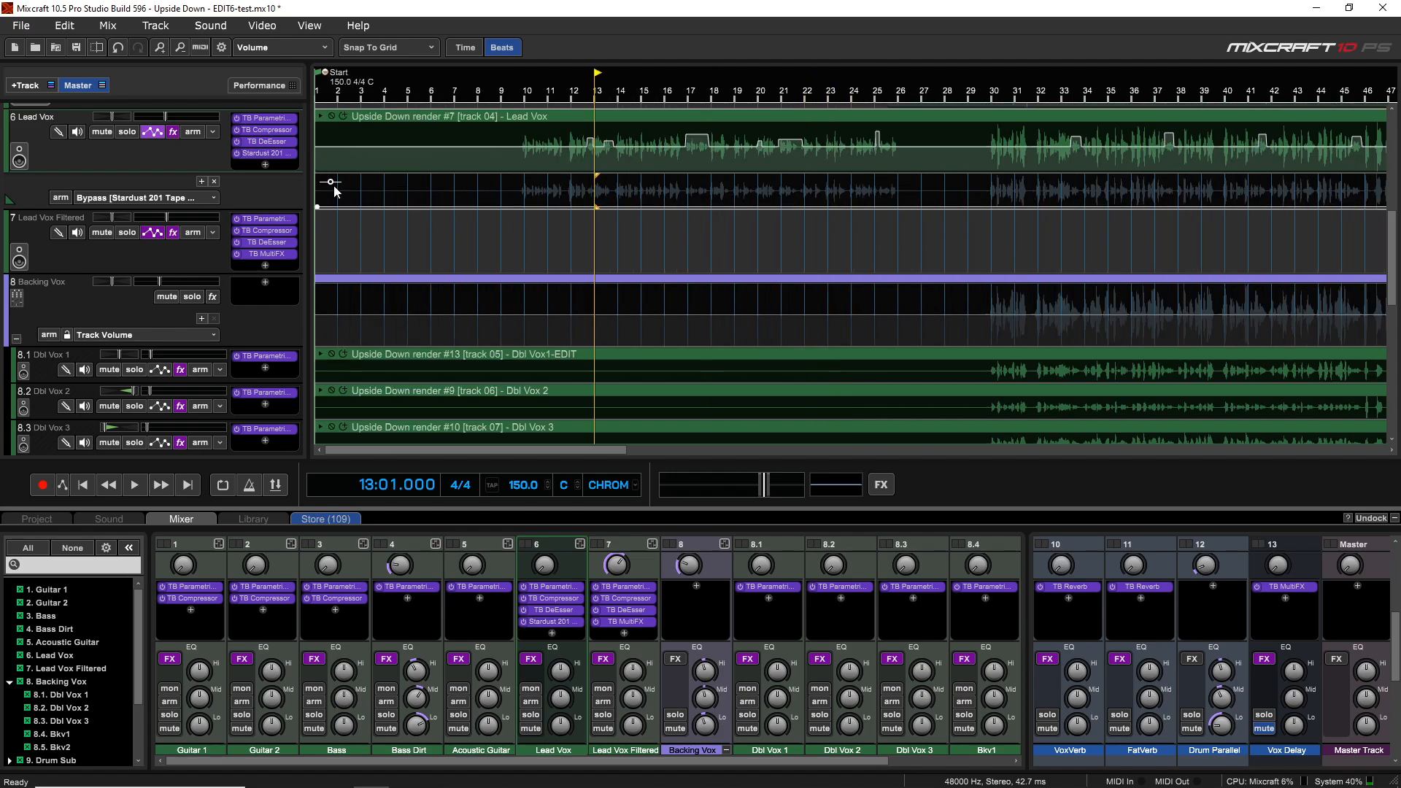
mouse_move(332, 182)
left_mouse_down()
mouse_move(332, 93)
mouse_move(332, 183)
left_mouse_up()
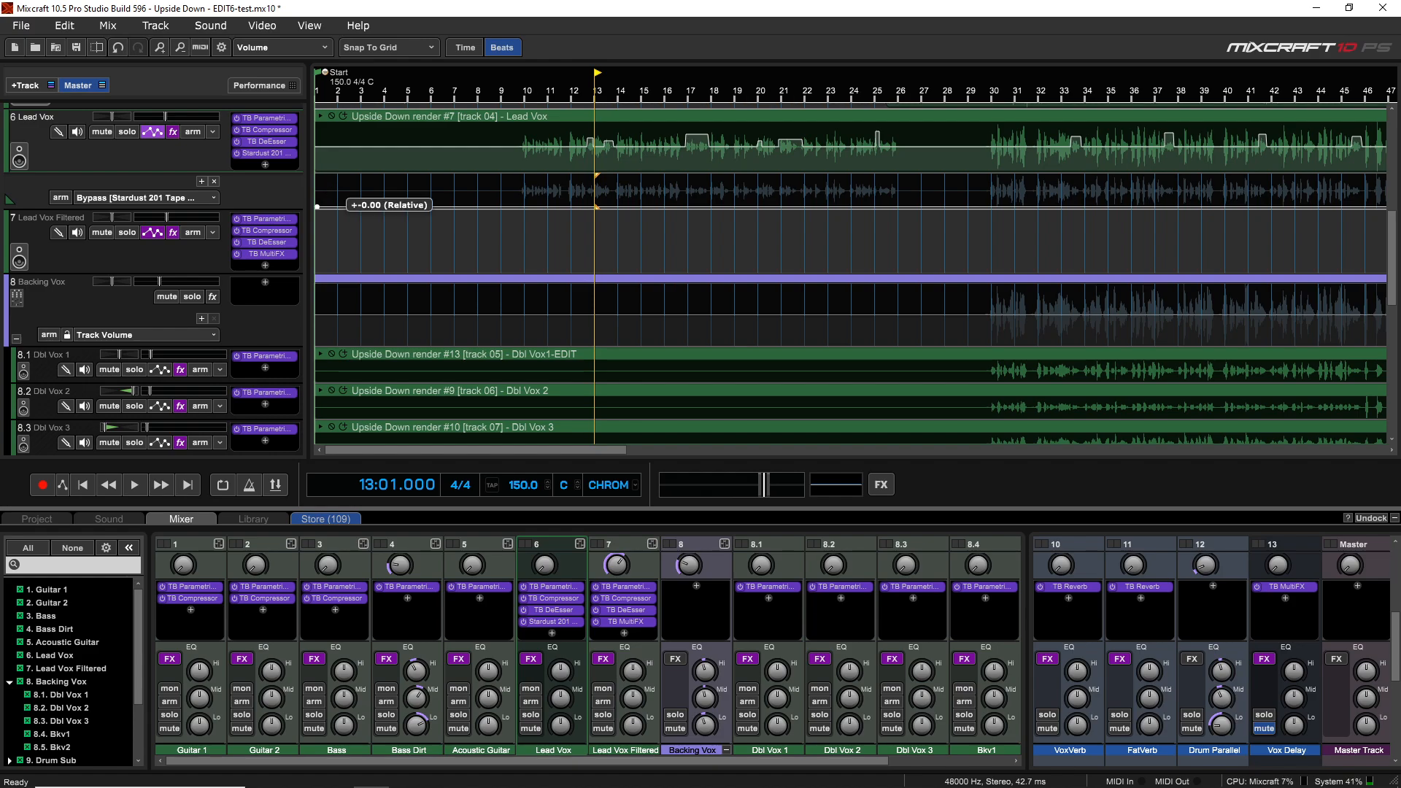
key("space")
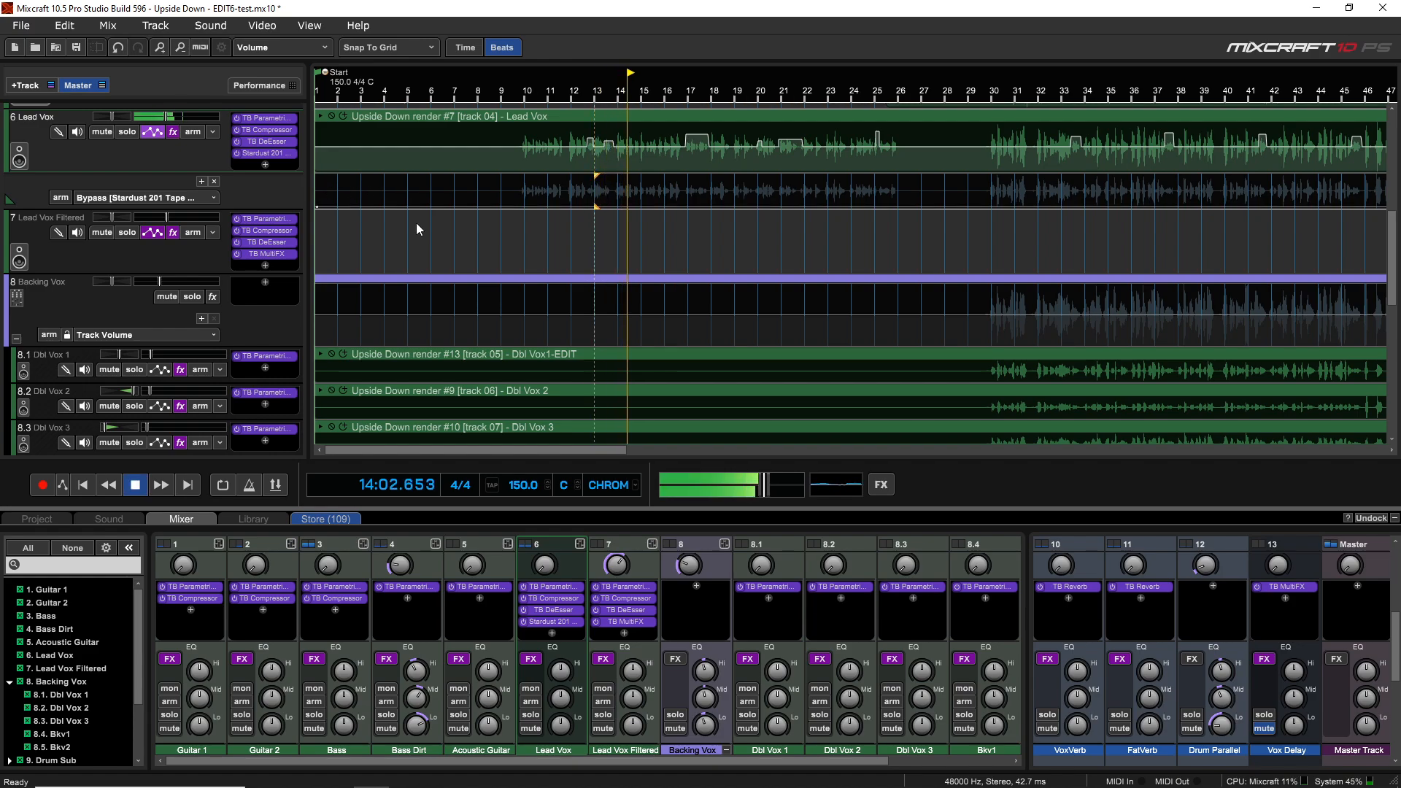
key("space")
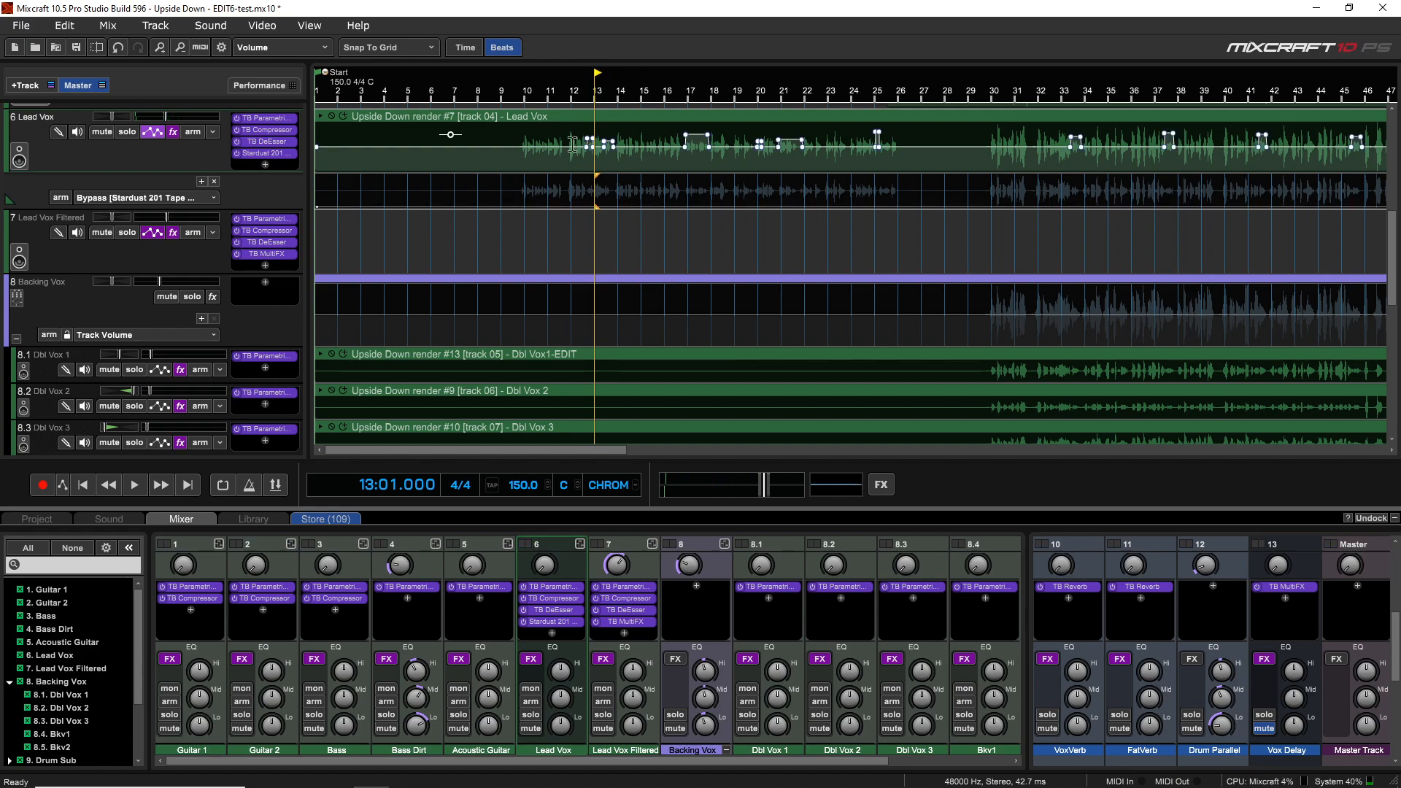
Play the lead vocal from bar 18 to find the word where the echo should start.
scroll(615, 182, "up", 2)
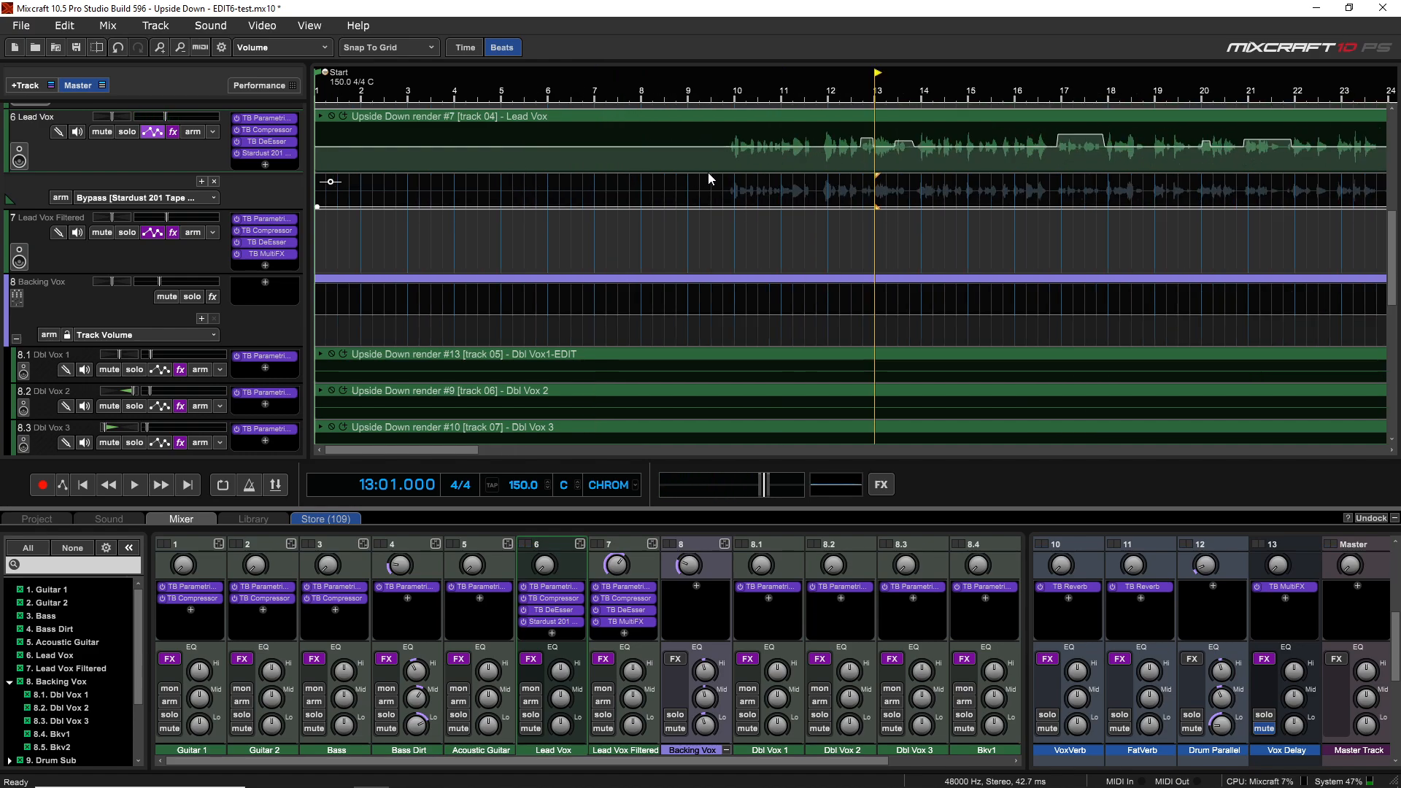
scroll(897, 192, "down", 1)
left_click(897, 192)
left_click(982, 192)
scroll(982, 192, "up", 3)
key("space")
scroll(858, 199, "up", 1)
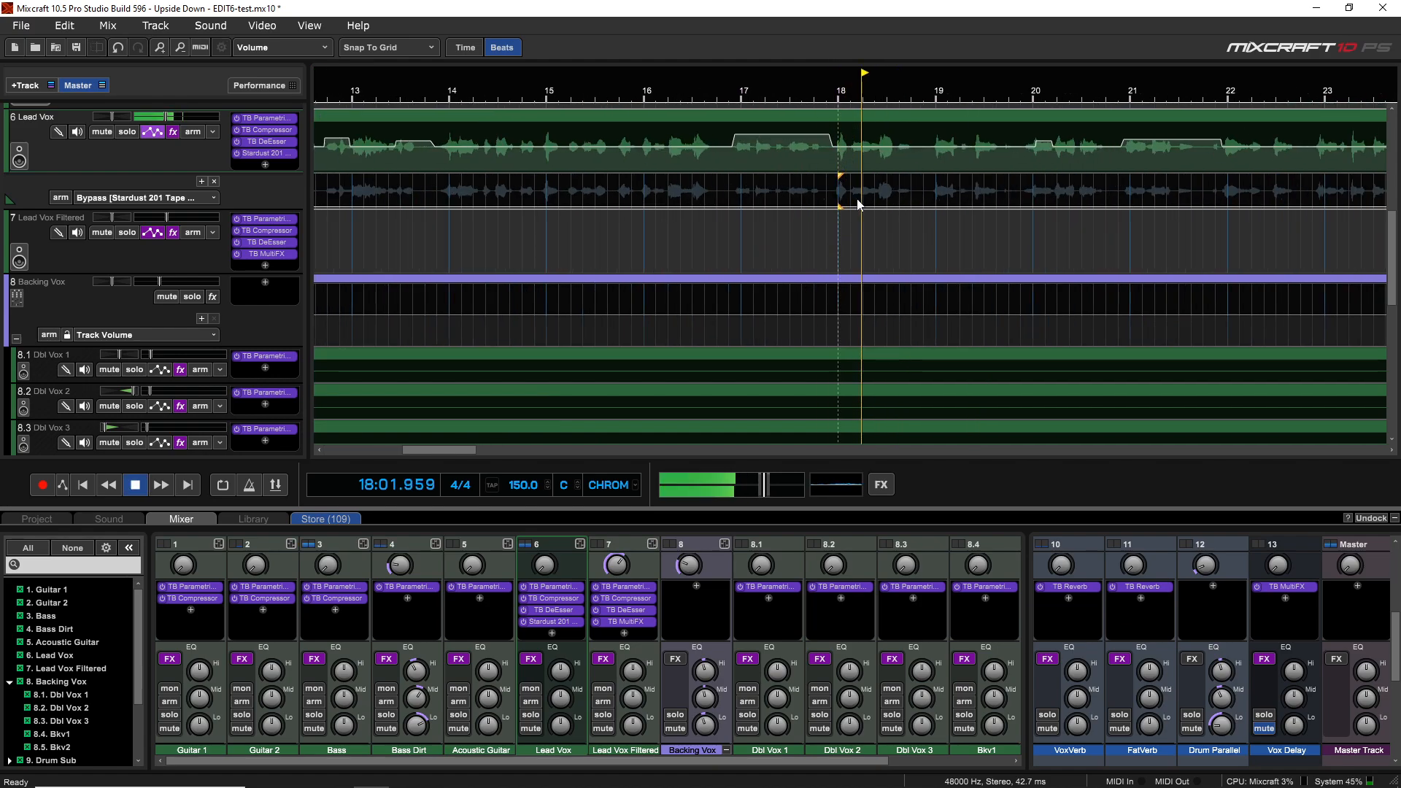
key("space")
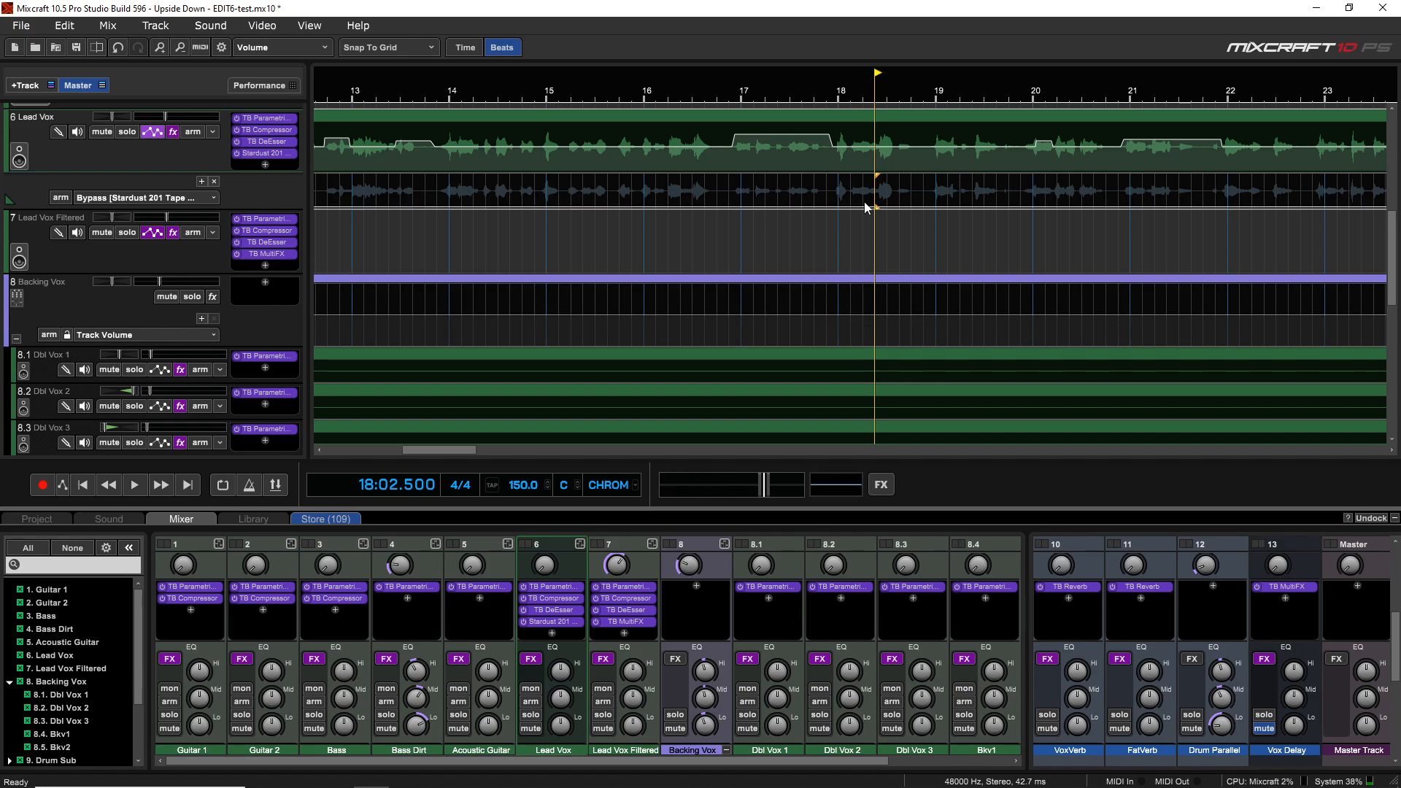
Raise the entire Bypass envelope by 1.00 so the tape echo is bypassed throughout the Lead Vox track.
scroll(866, 208, "down", 5)
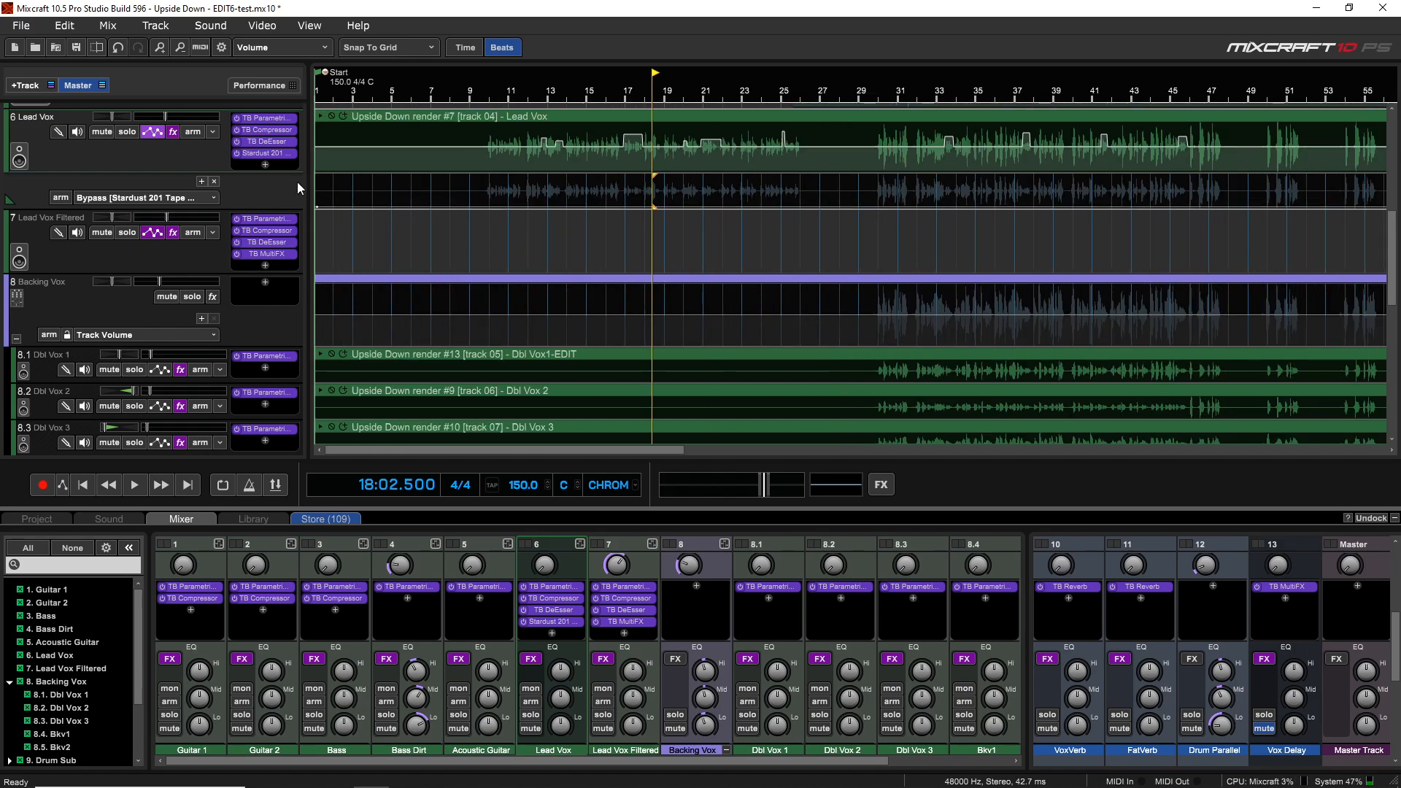
left_click_drag(329, 181, 332, 149)
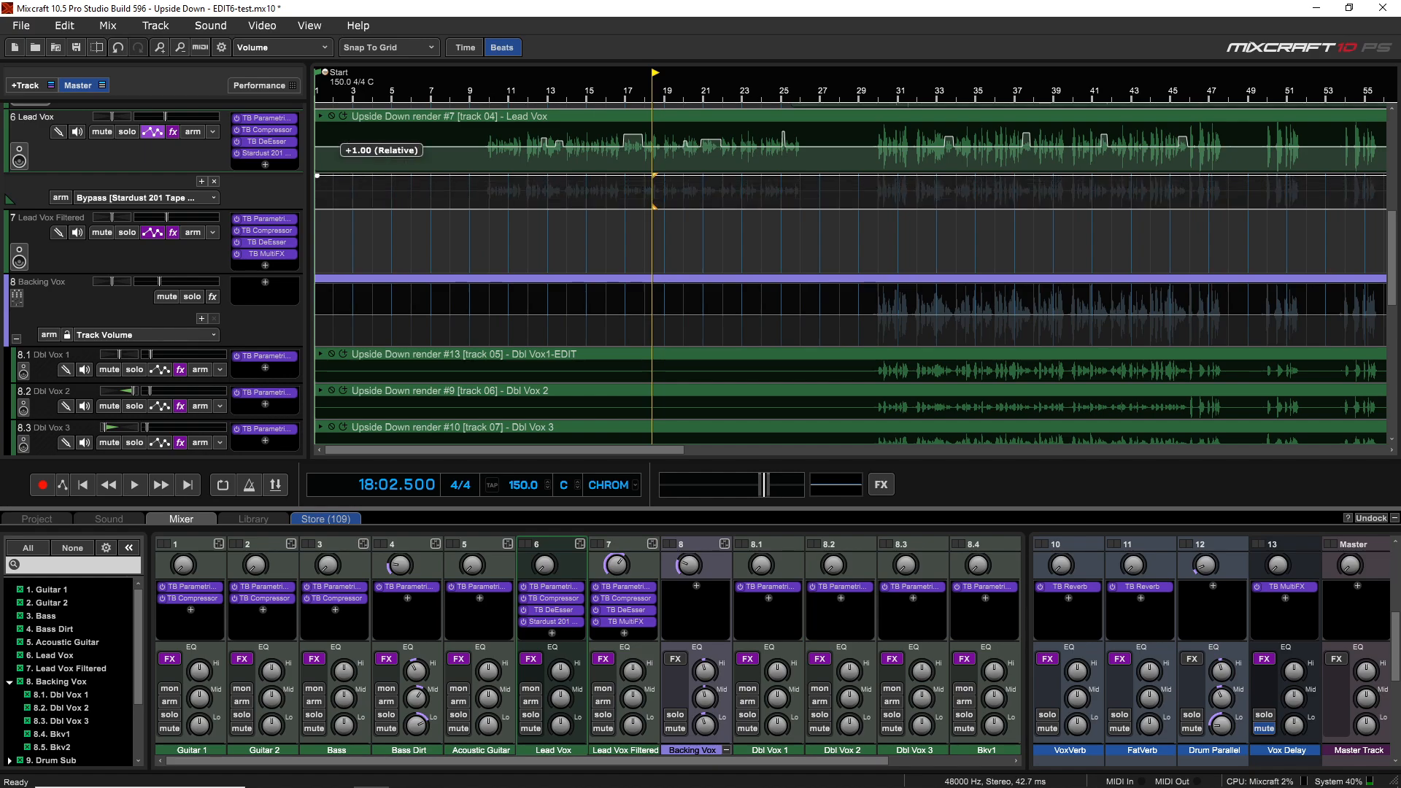
key("space")
key("space")
Drop the Bypass envelope to its minimum from about bar 18 beat 2 to bar 19, and audition it from bar 18.
scroll(853, 226, "up", 3)
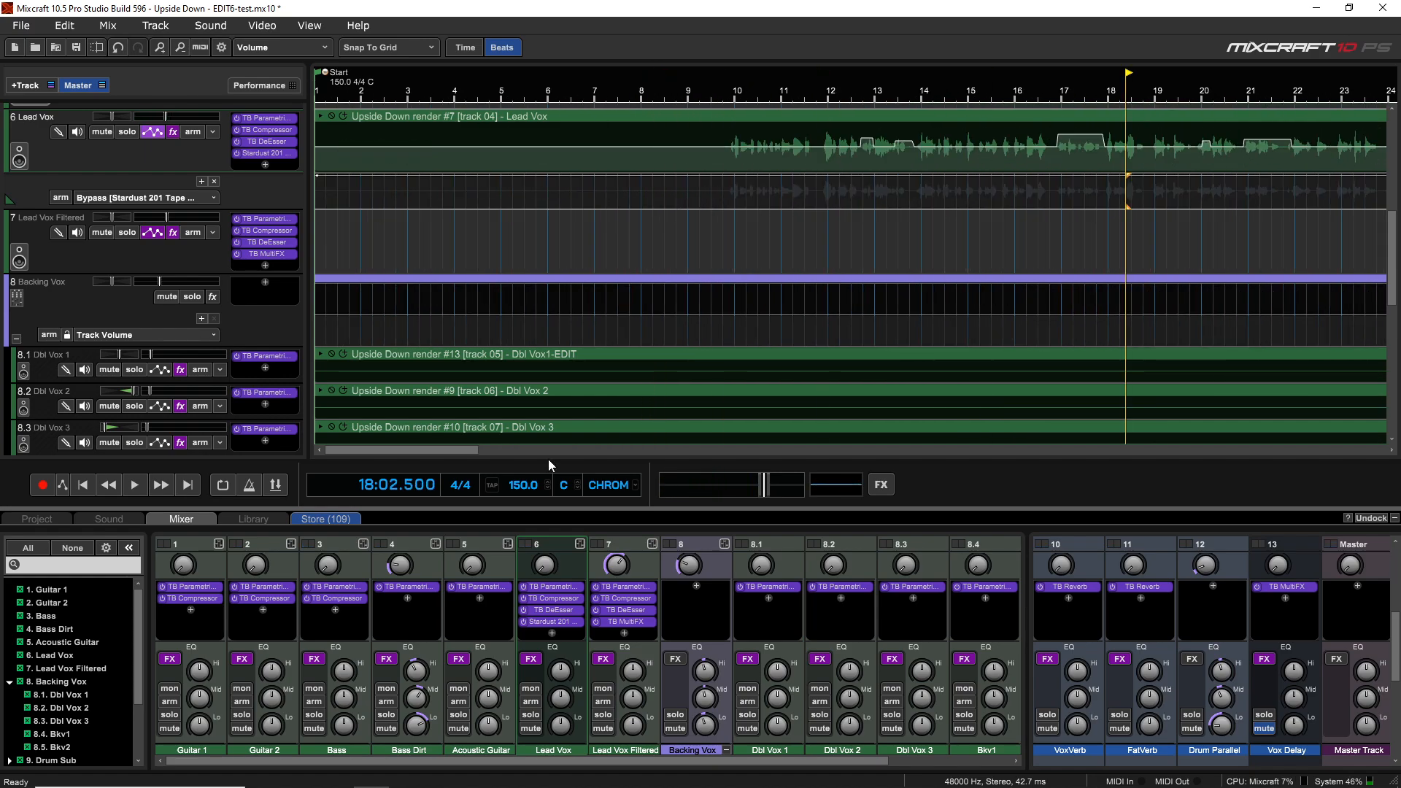
left_click_drag(455, 450, 513, 466)
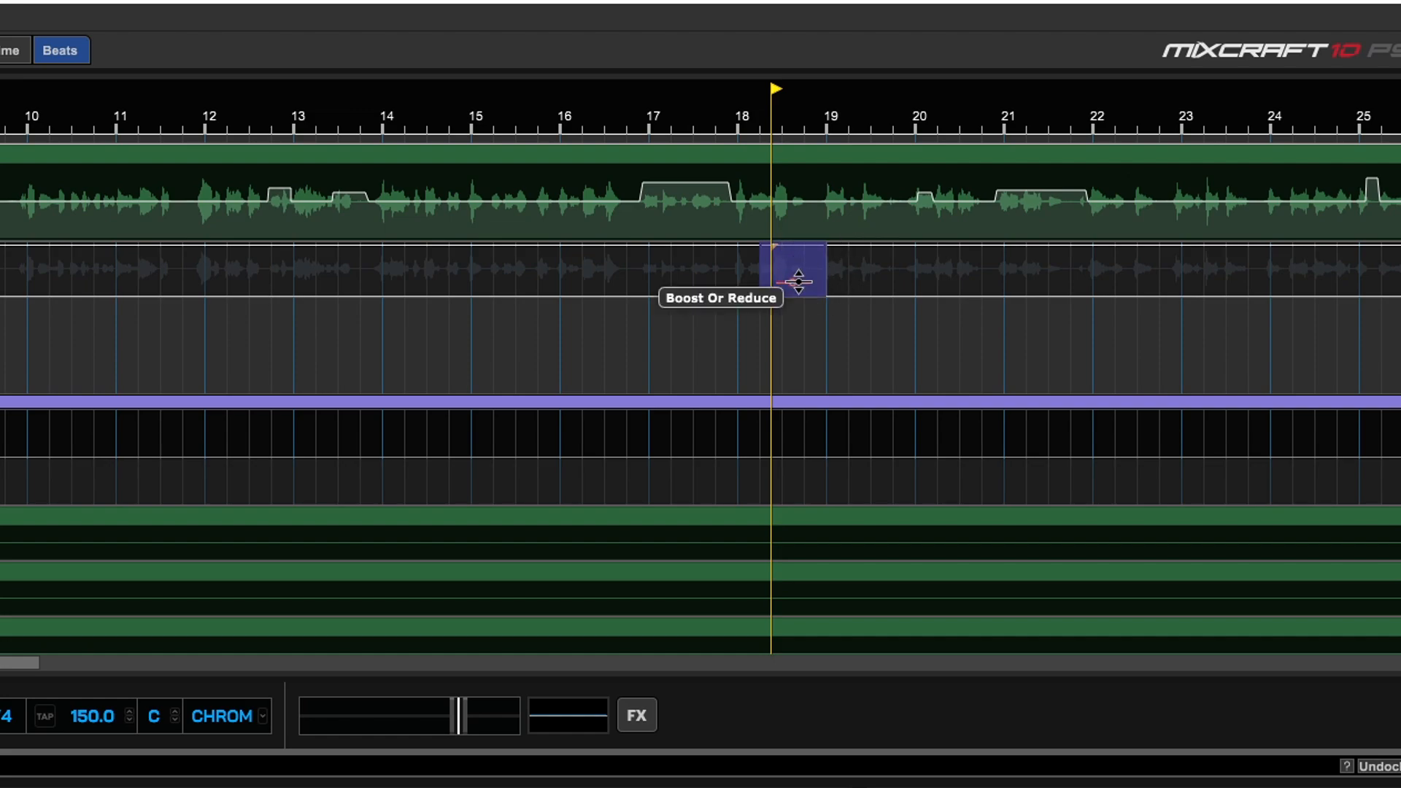
mouse_move(798, 281)
left_mouse_down()
mouse_move(798, 359)
mouse_move(781, 266)
left_mouse_up()
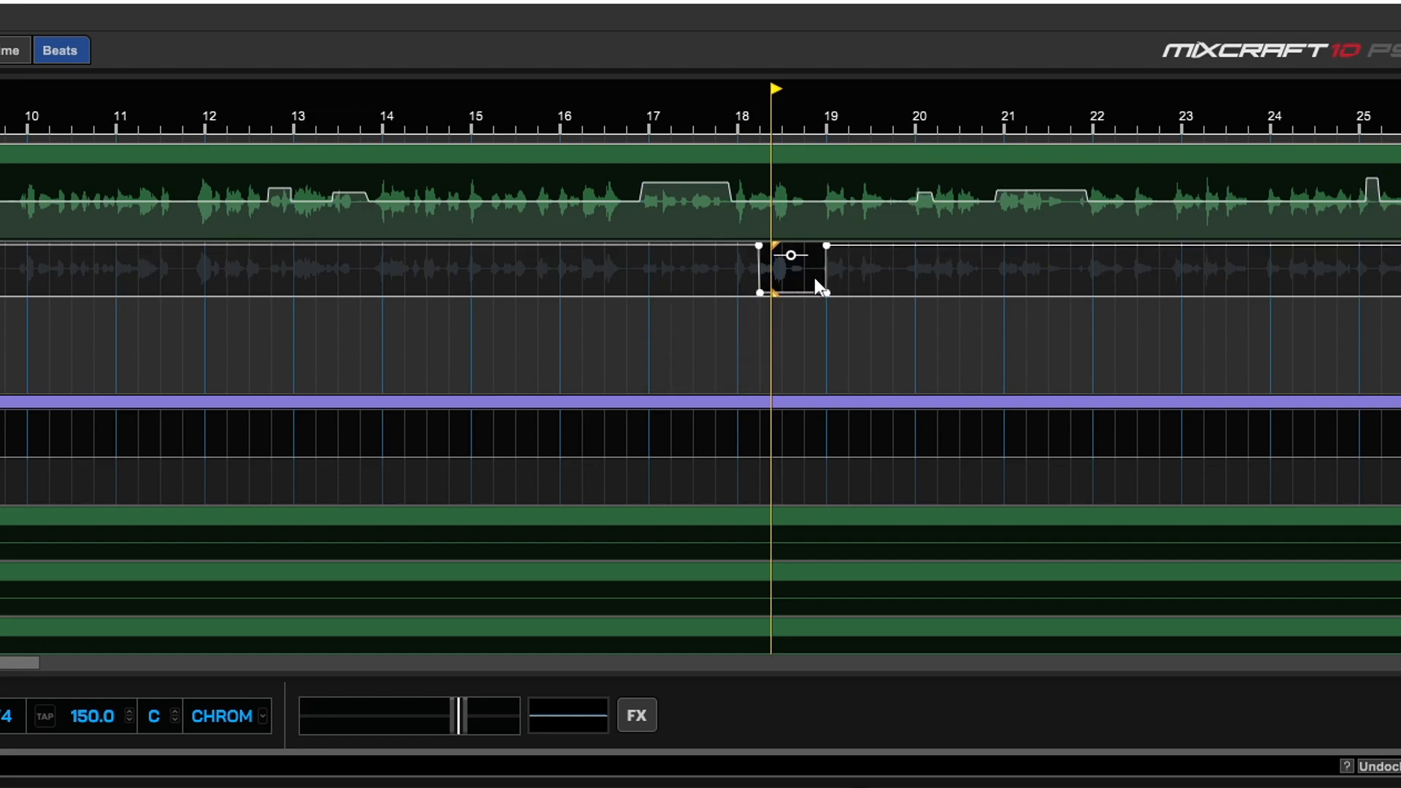
left_click(733, 320)
key("space")
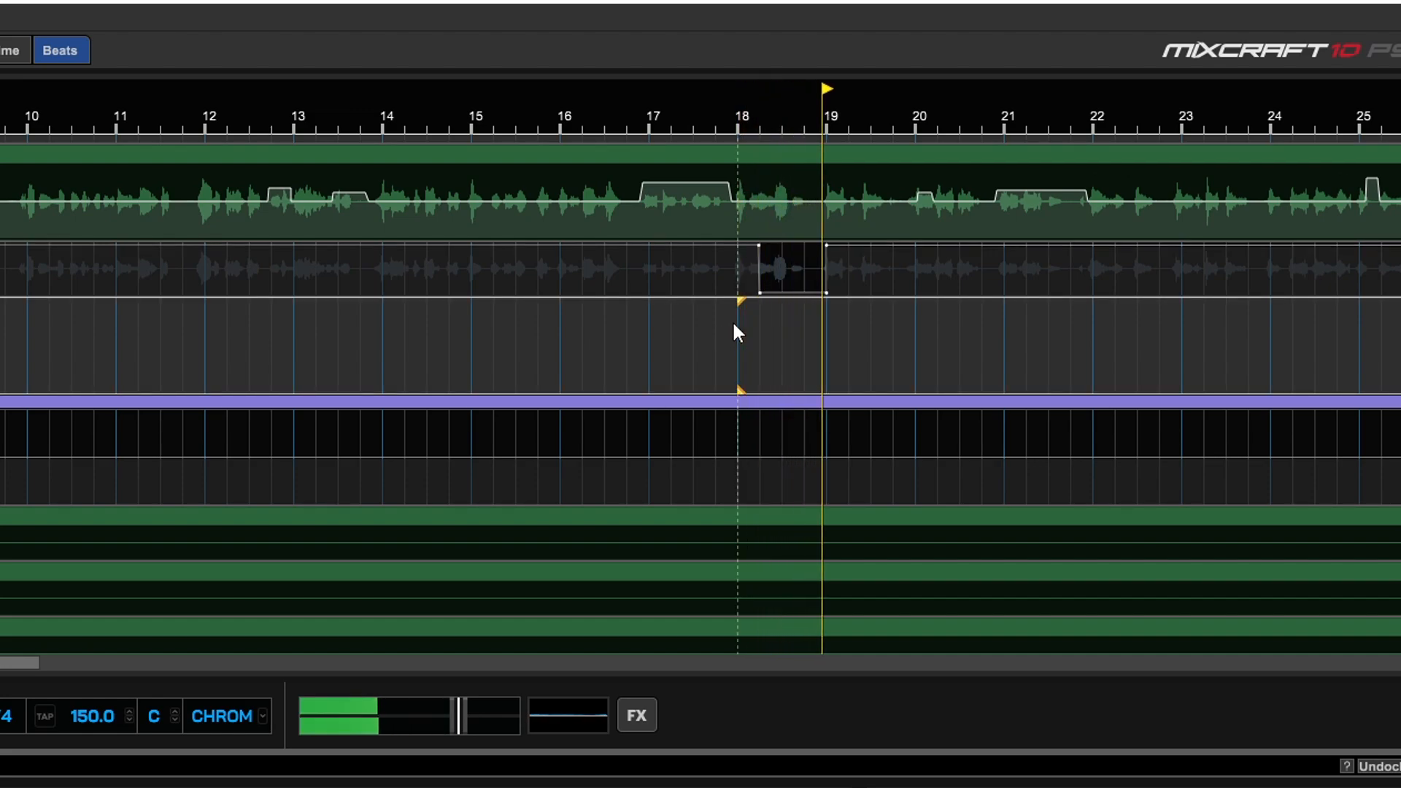
key("space")
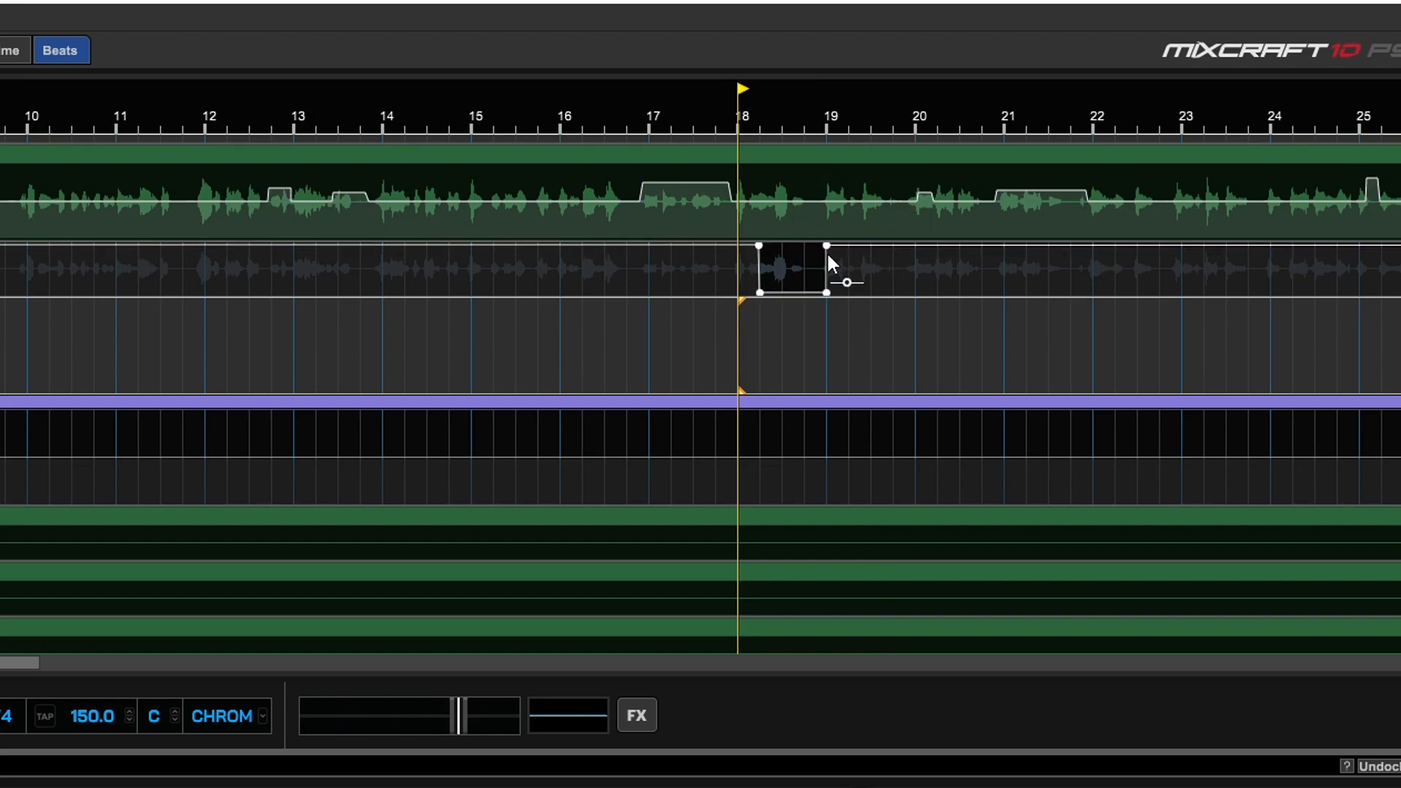
Extend the un-bypassed section's two end points to about bar 19 beat 2, and audition the echo from bar 18.
left_click_drag(825, 245, 847, 249)
mouse_move(826, 289)
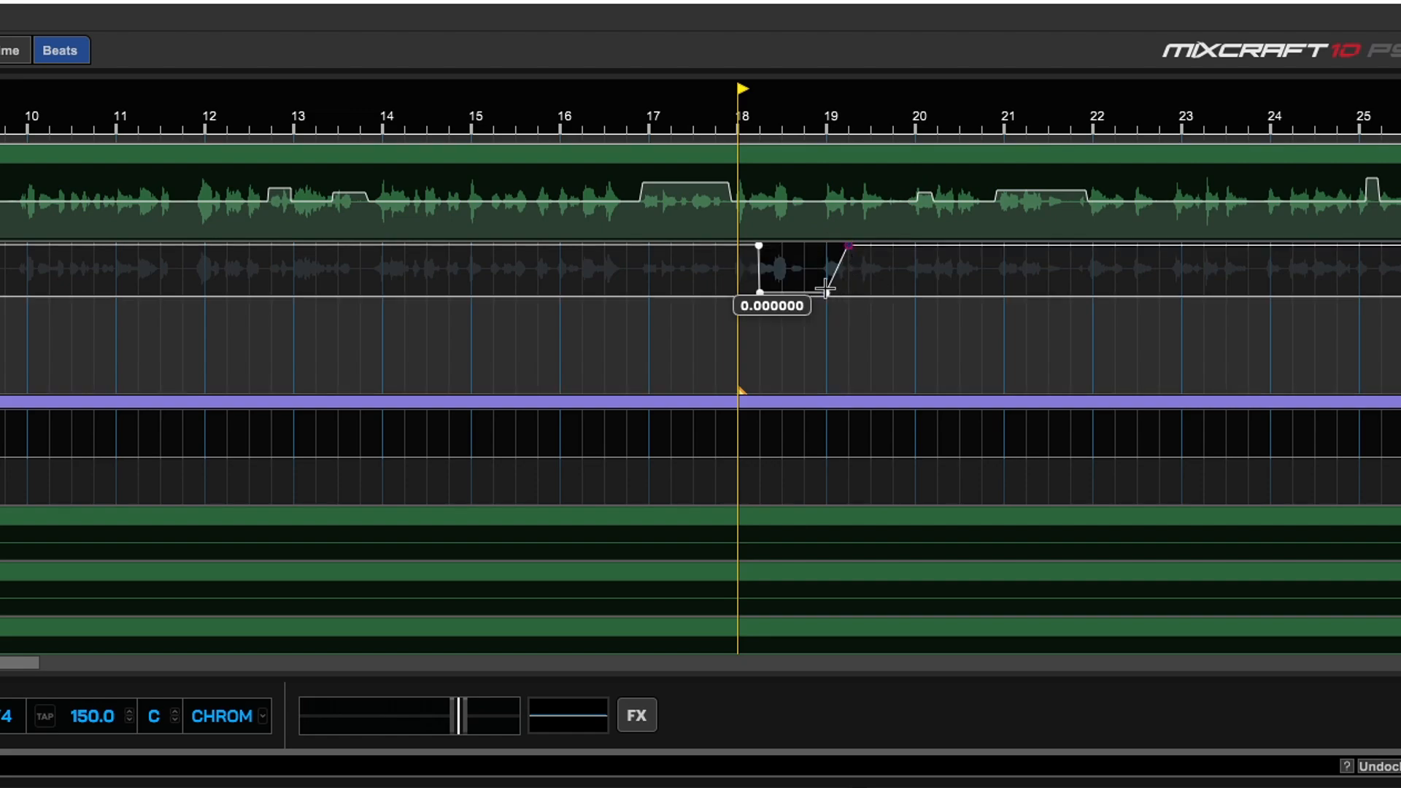
left_click_drag(826, 291, 848, 292)
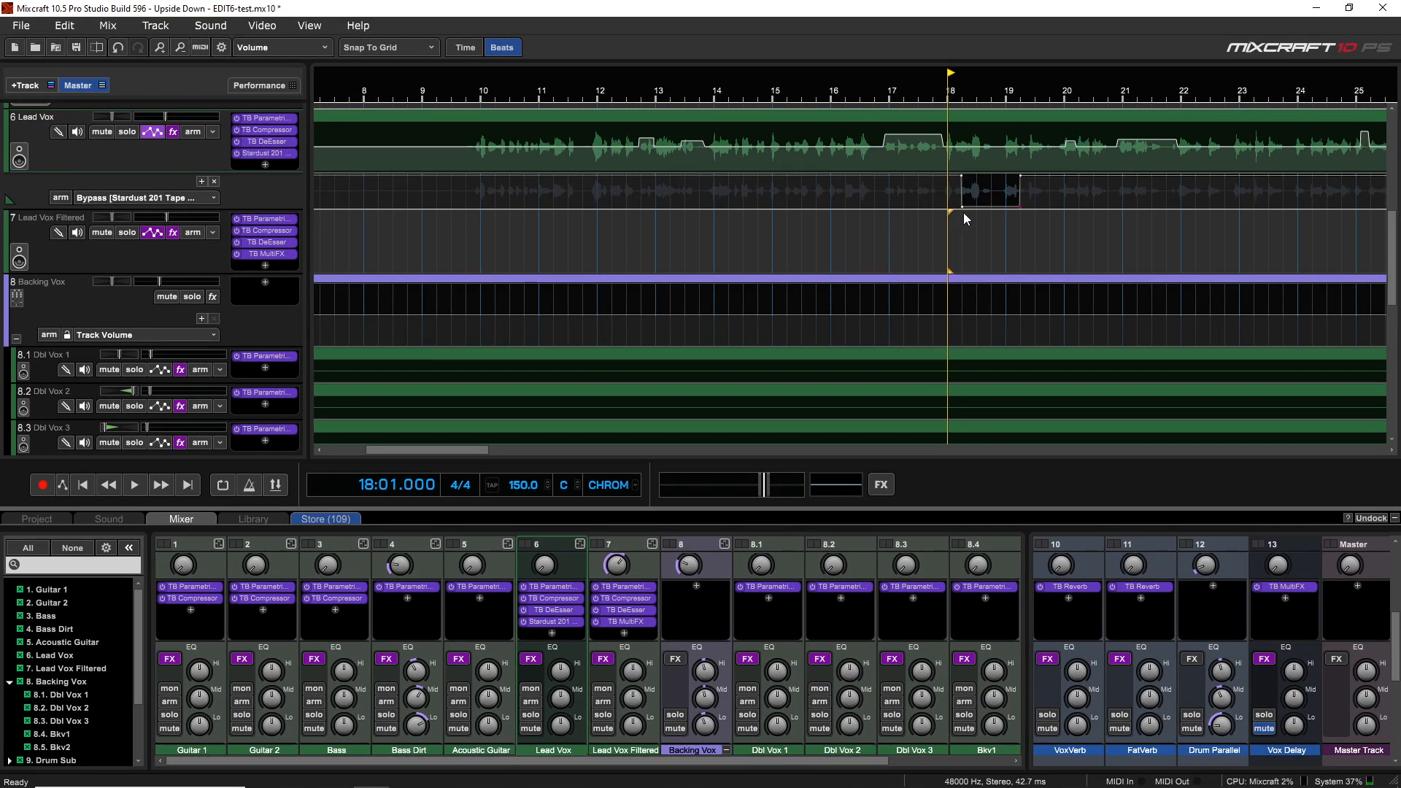
key("space")
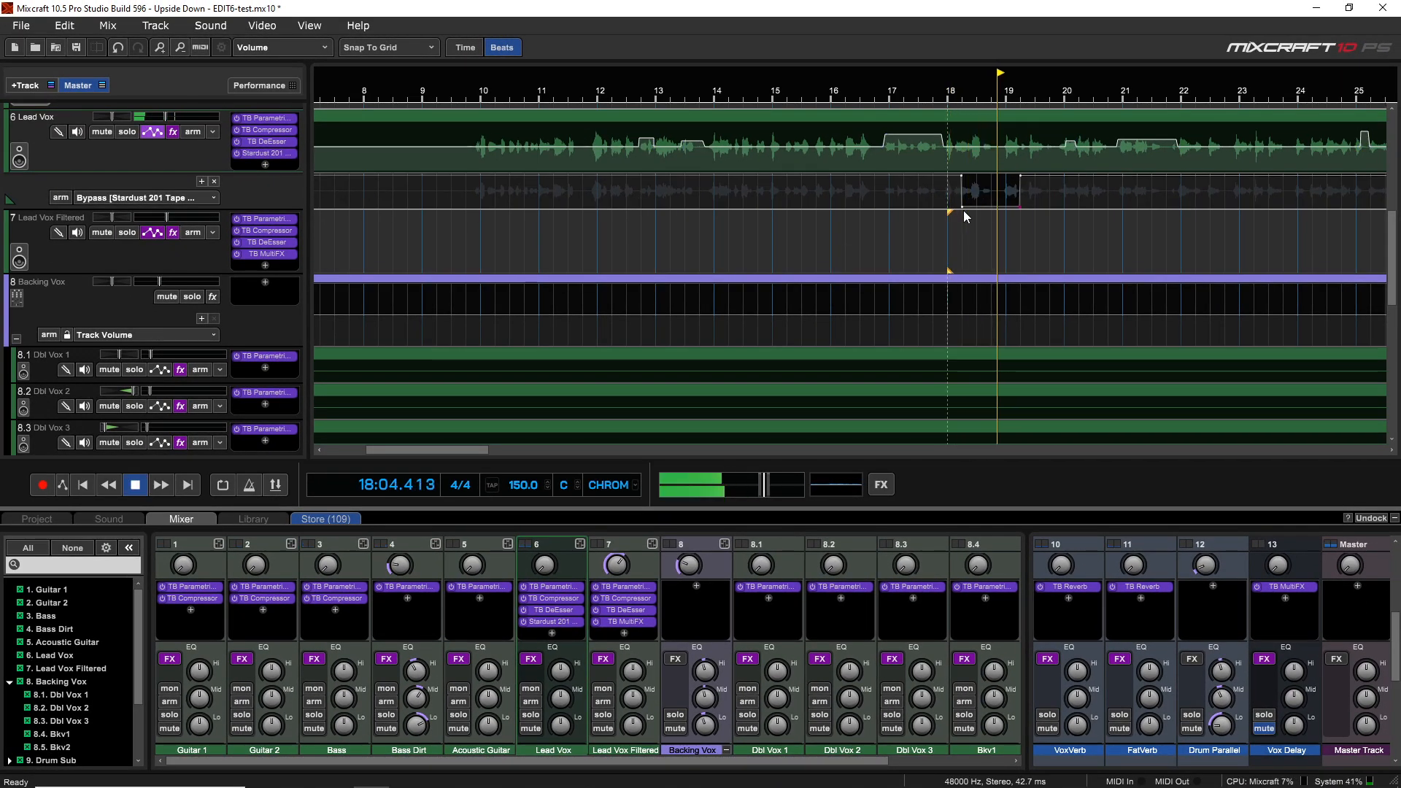
key("space")
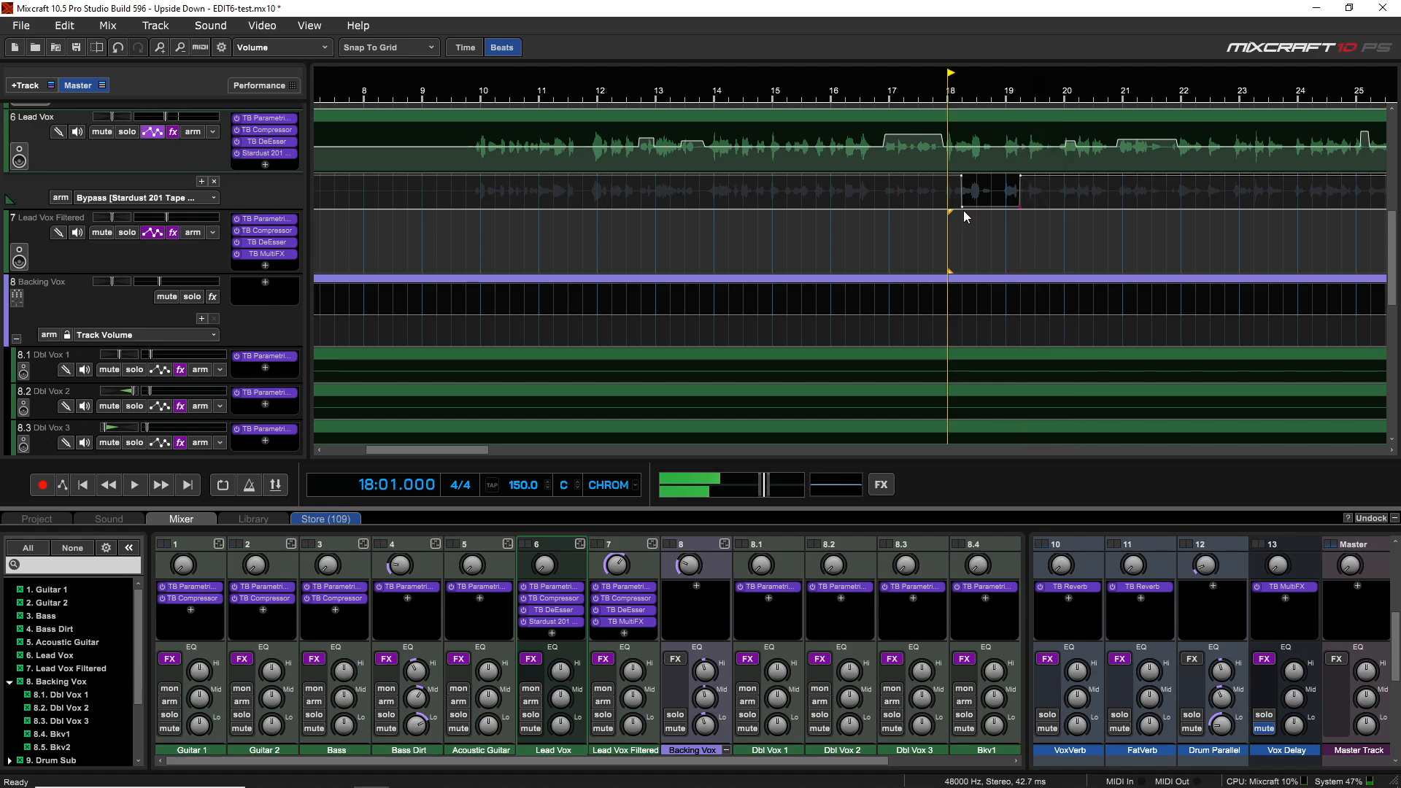
Lower the Bypass envelope to its minimum from about bar 150 through the end of the song.
scroll(1051, 199, "down", 1)
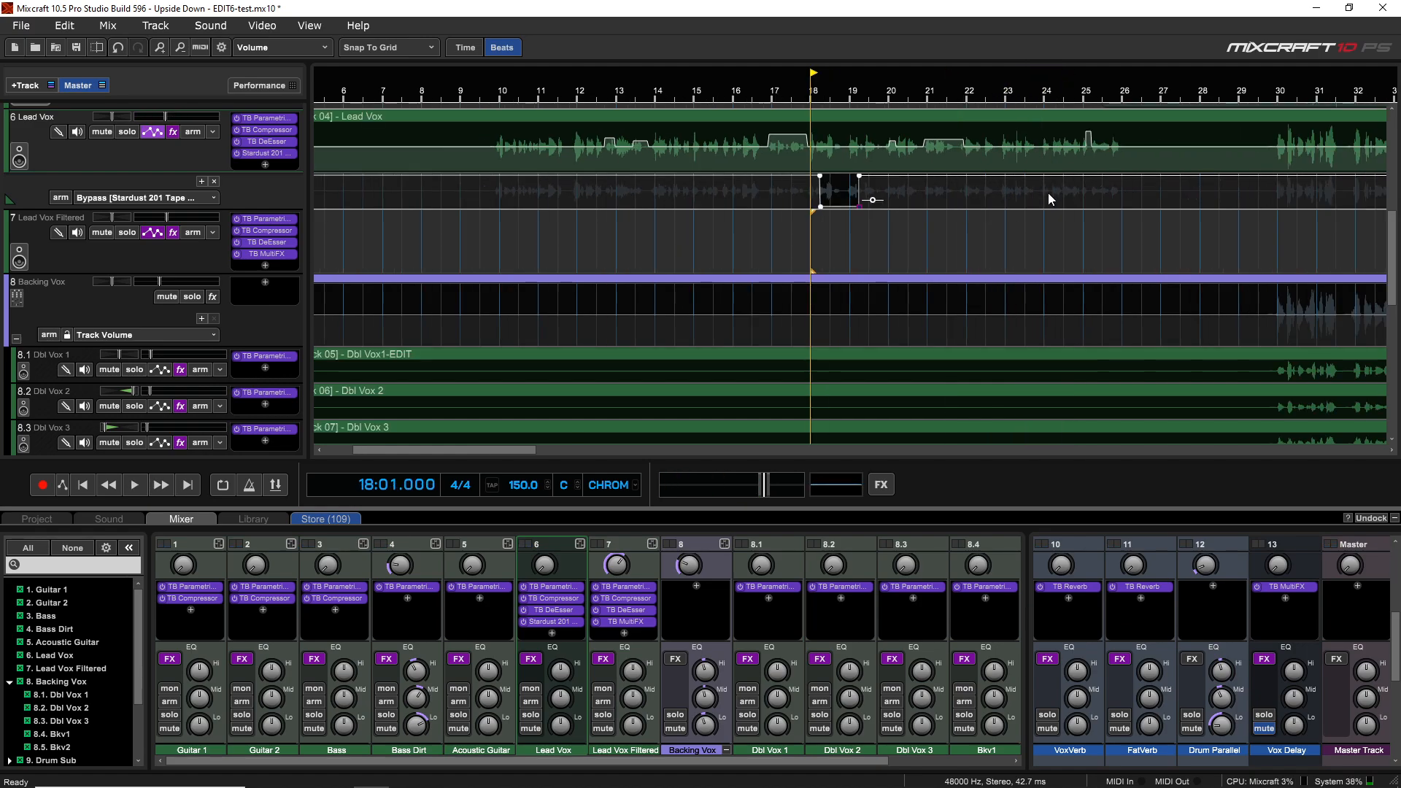
scroll(1051, 198, "down", 1)
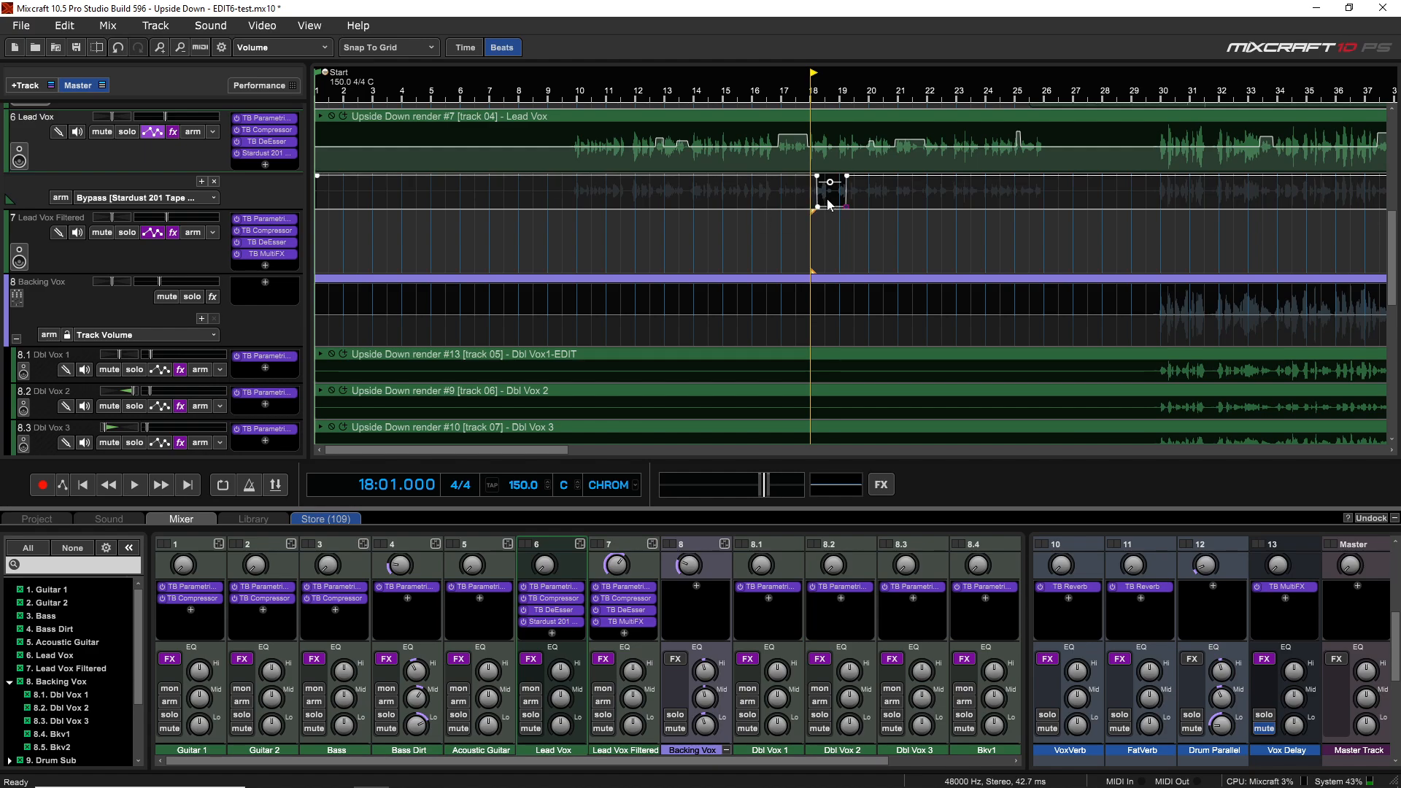
scroll(831, 205, "down", 5)
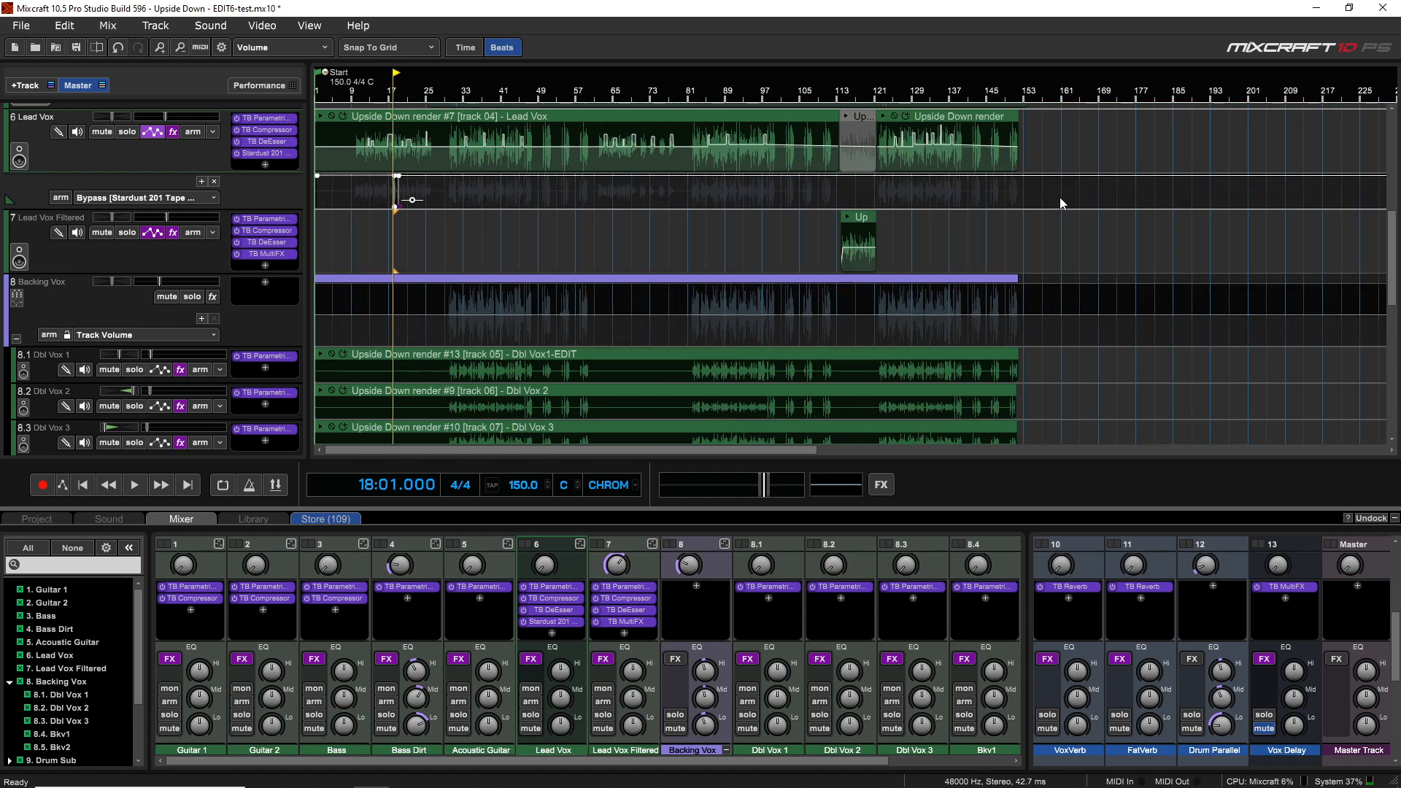
left_click(1008, 189)
scroll(1009, 189, "up", 5)
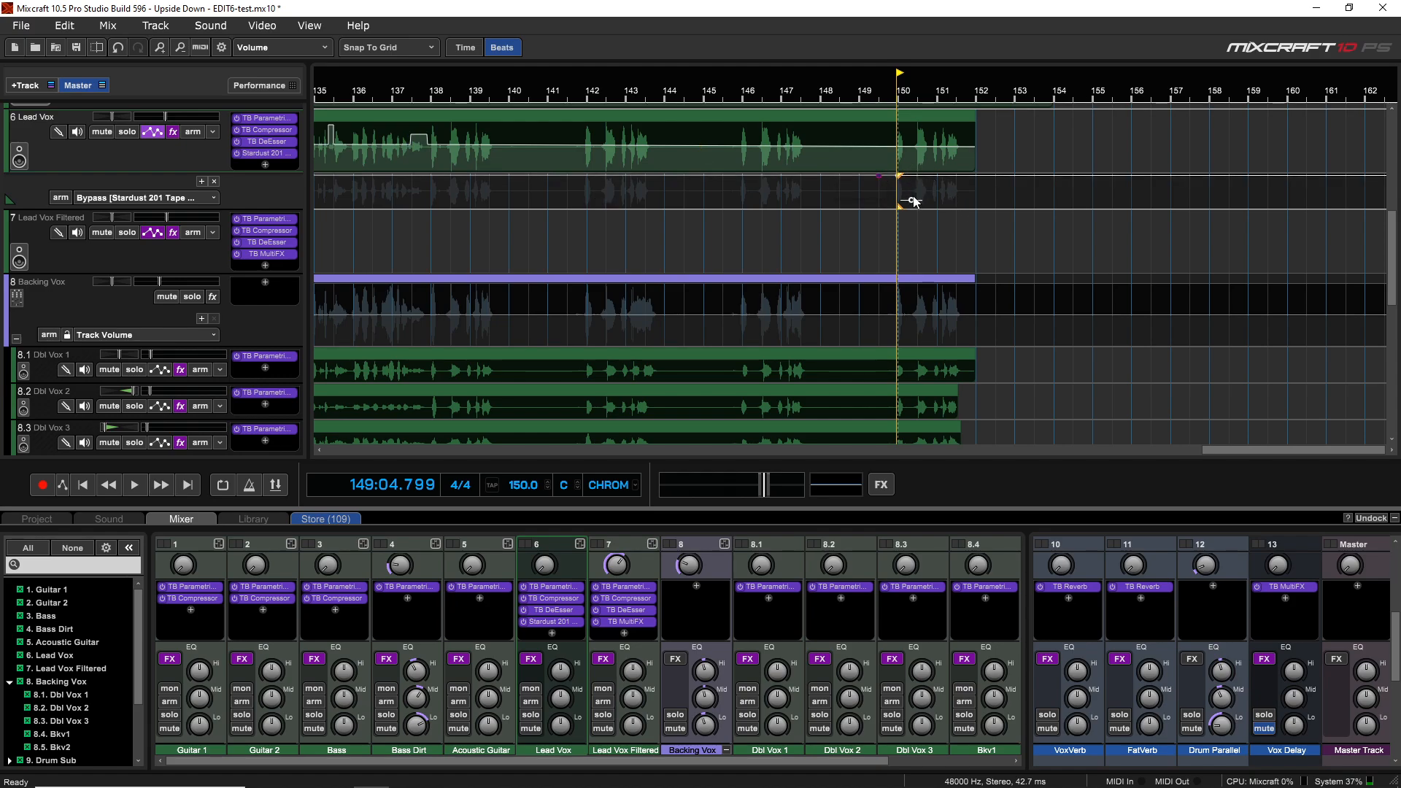
left_click_drag(905, 200, 904, 241)
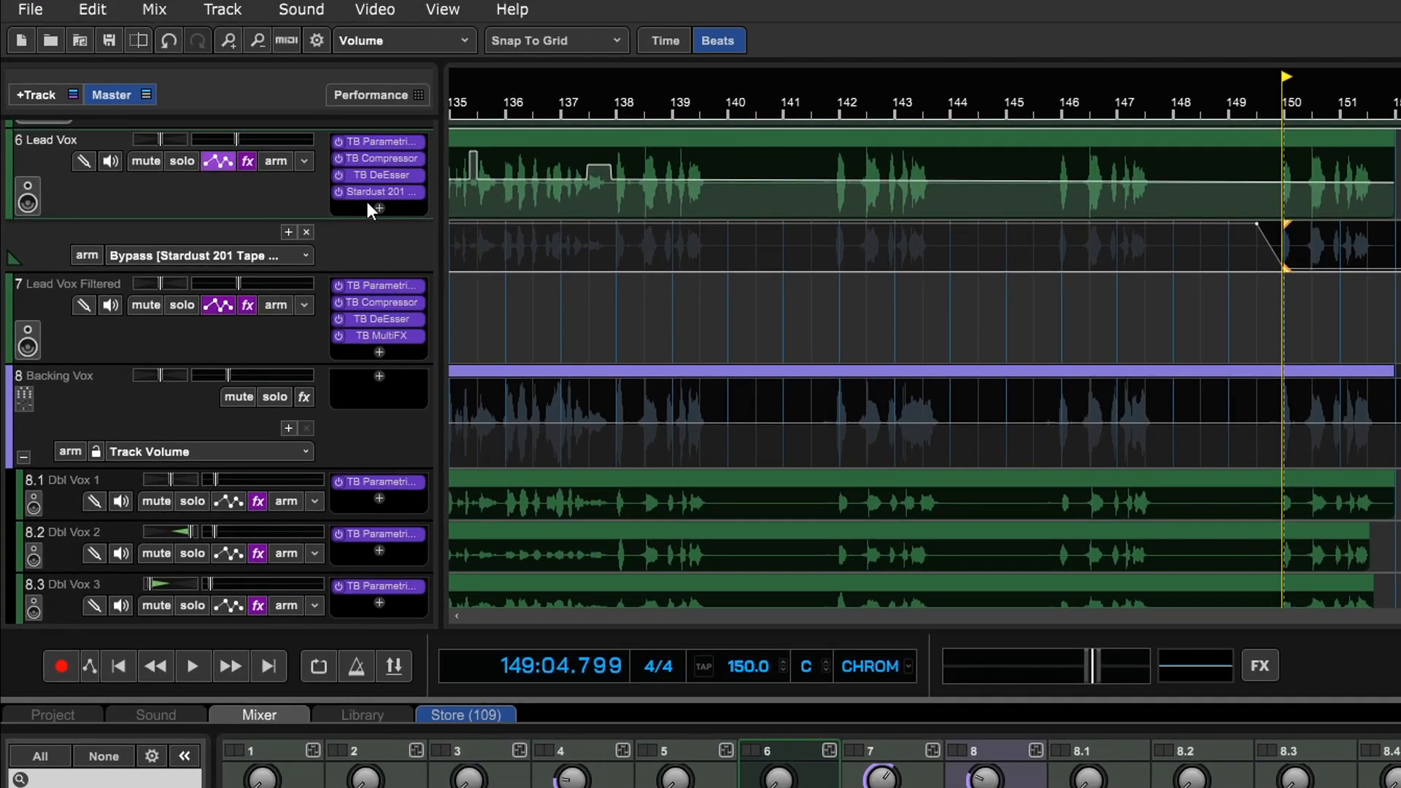
Add an Echo - Repeat Rate automation lane for the Lead Vox track's Stardust 201 Tape Echo, and audition the ending from bar 150.
left_click(290, 234)
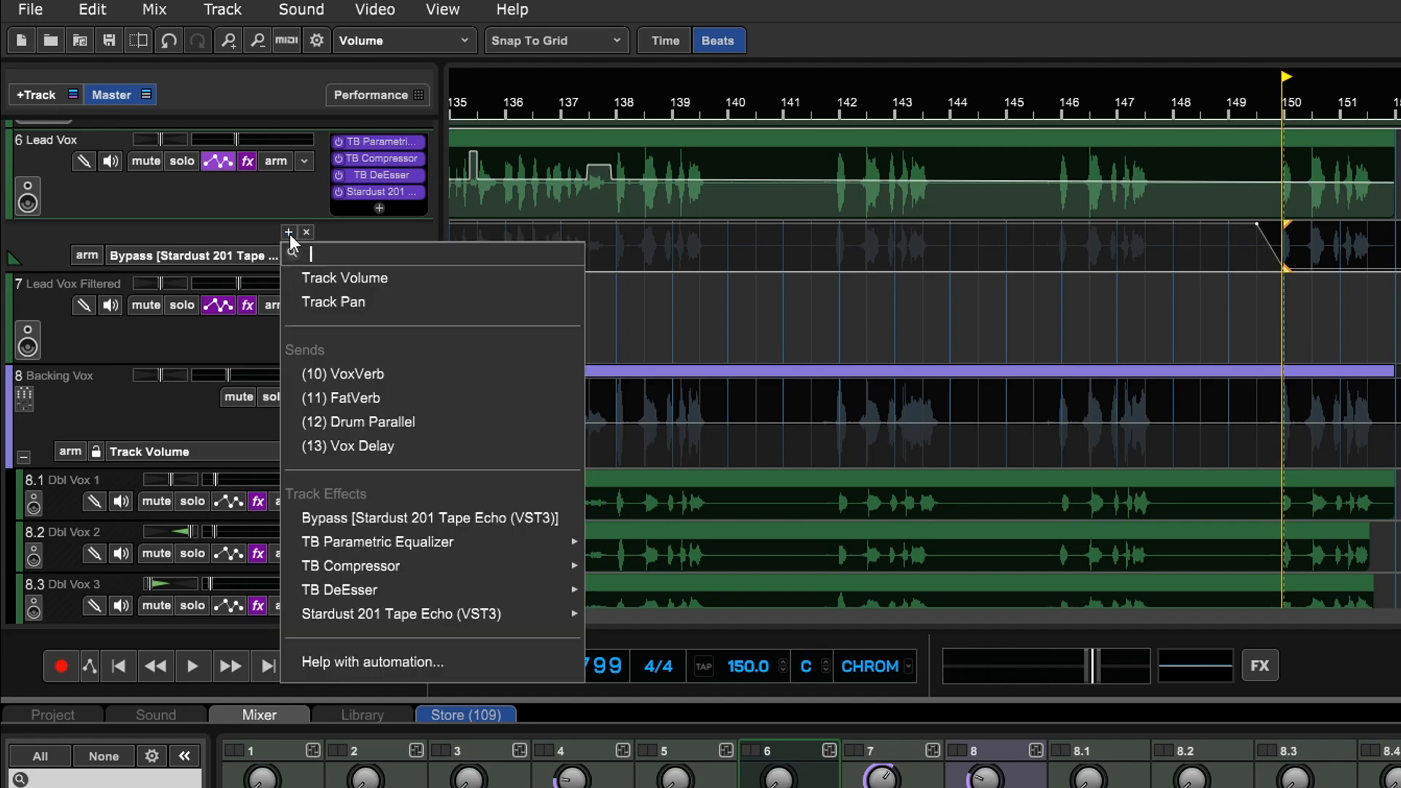
mouse_move(445, 616)
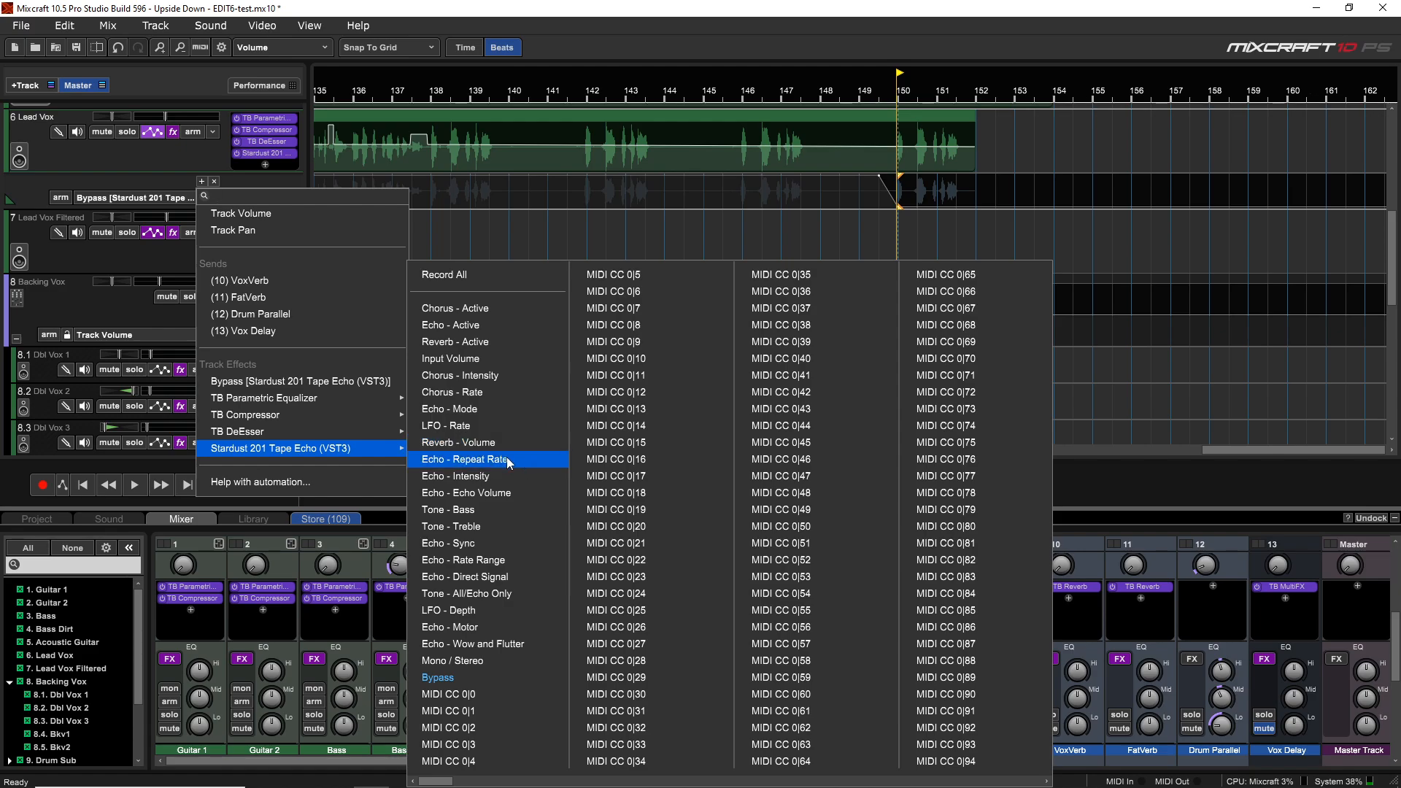
left_click(509, 461)
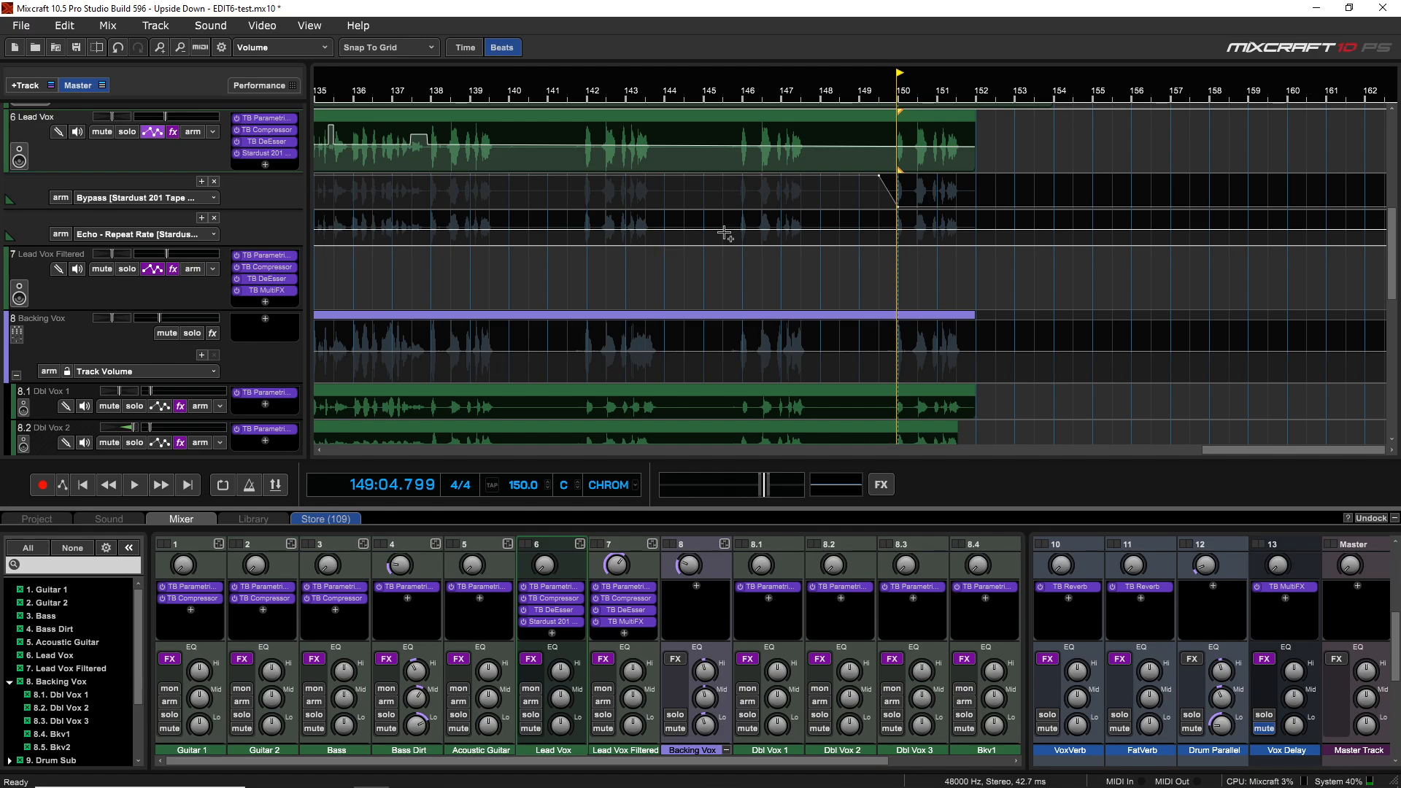
mouse_move(884, 233)
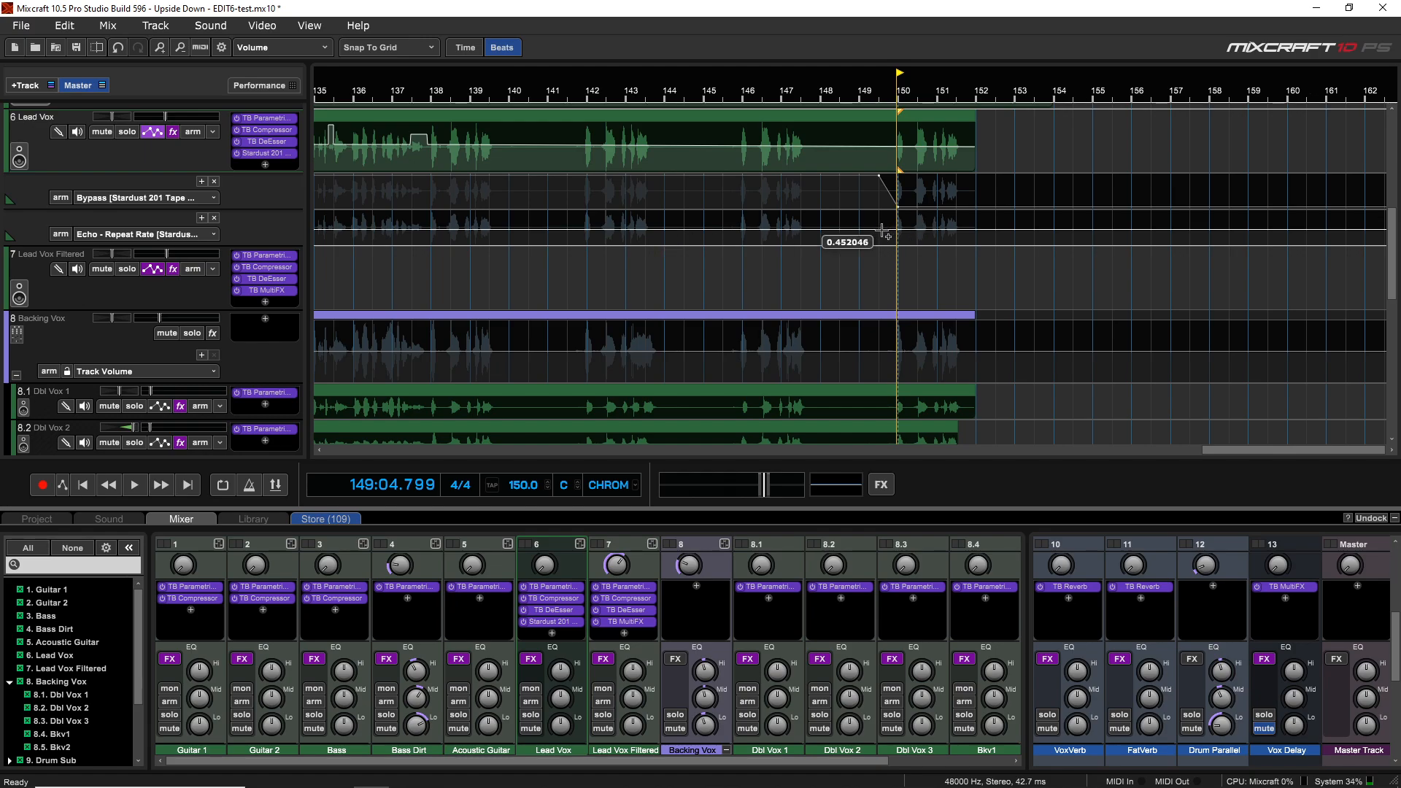
key("space")
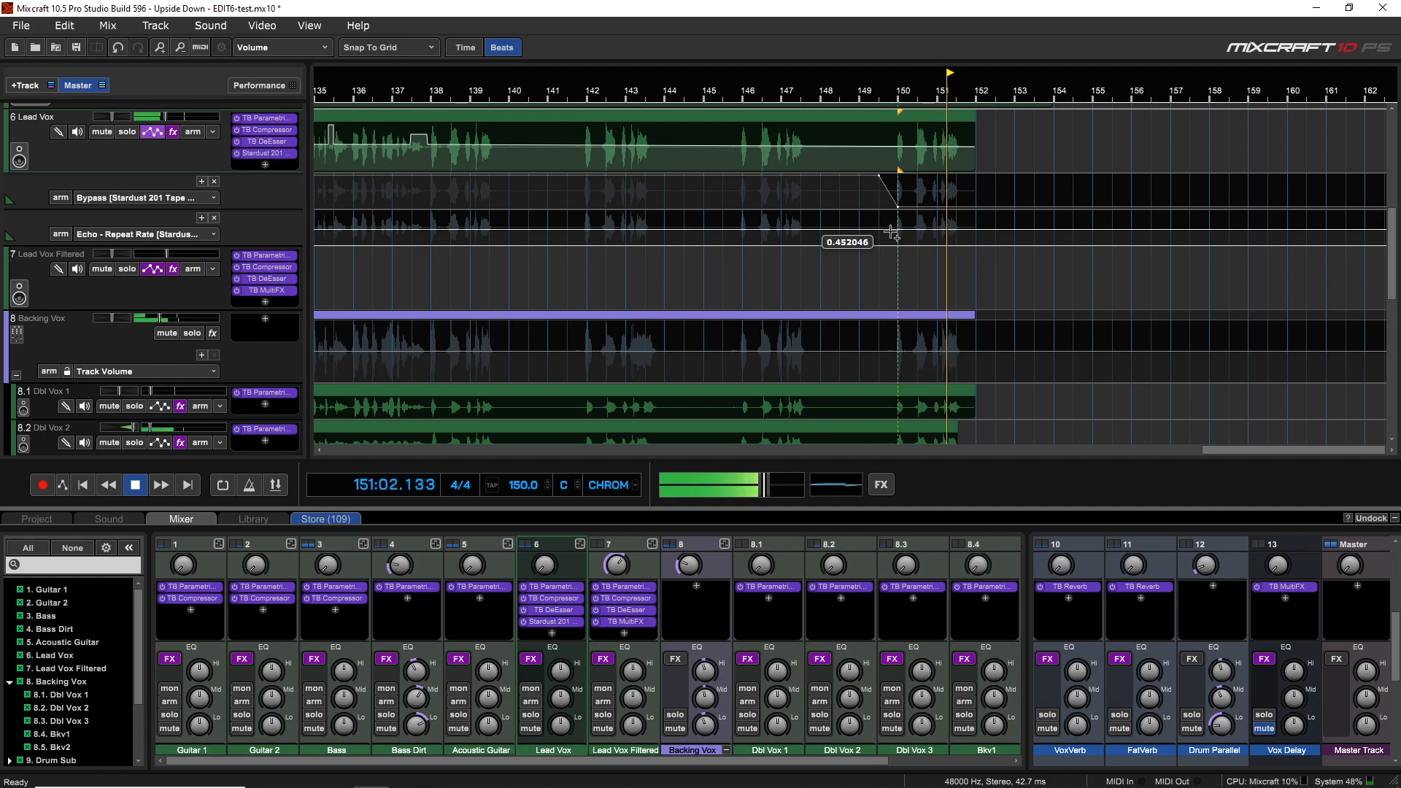
key("space")
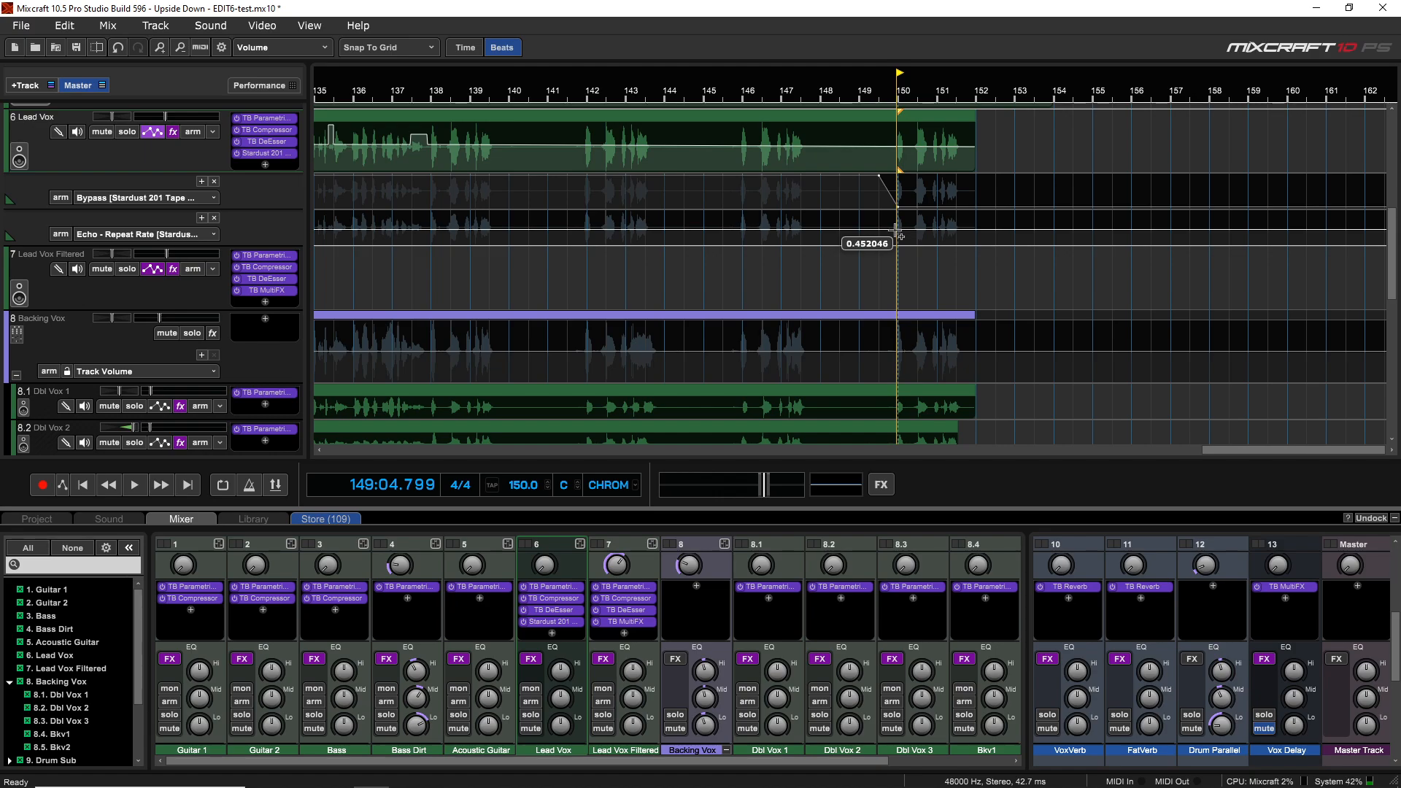
Ramp the Repeat Rate envelope up from bar 150 to near its maximum at about bar 153, and audition it.
key("ctrl+z")
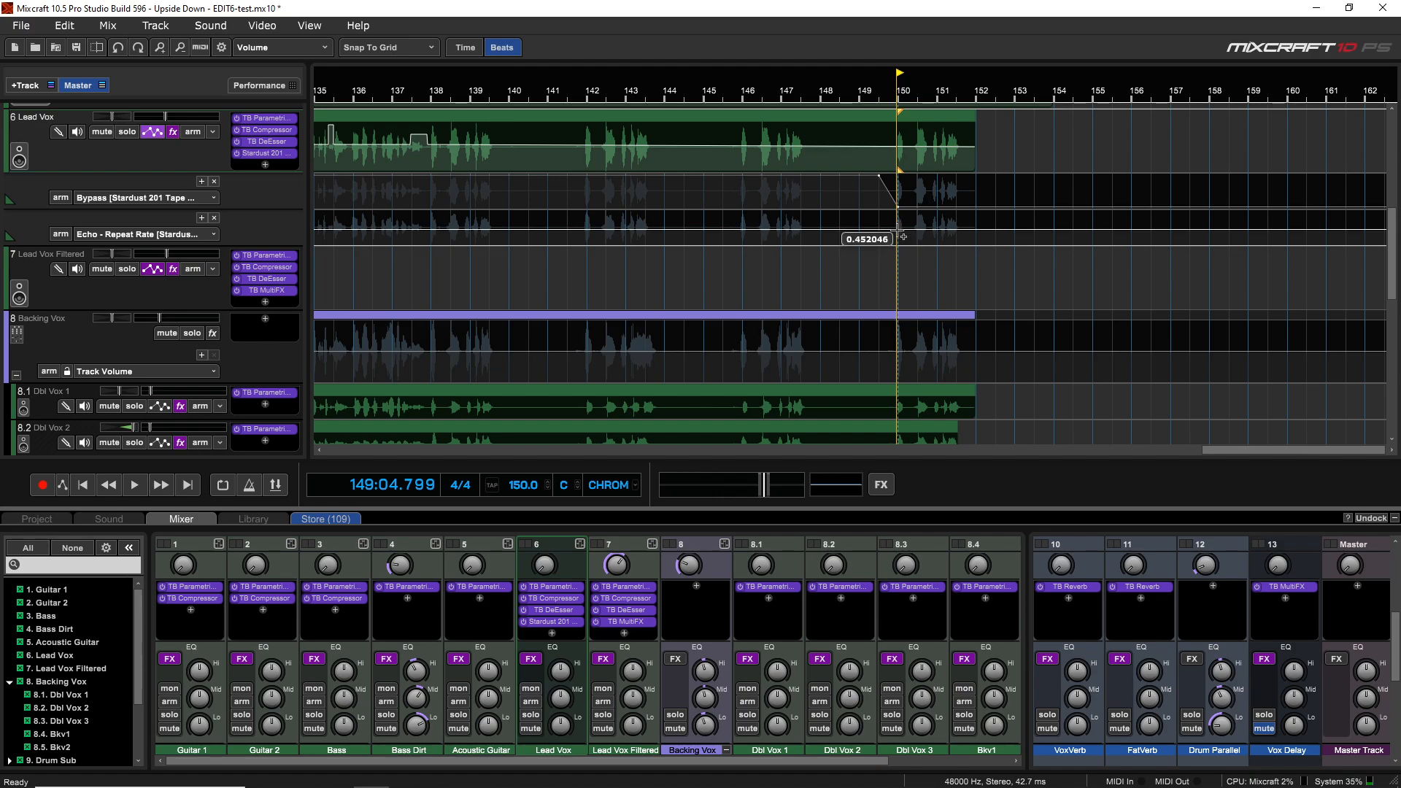
left_click(897, 231)
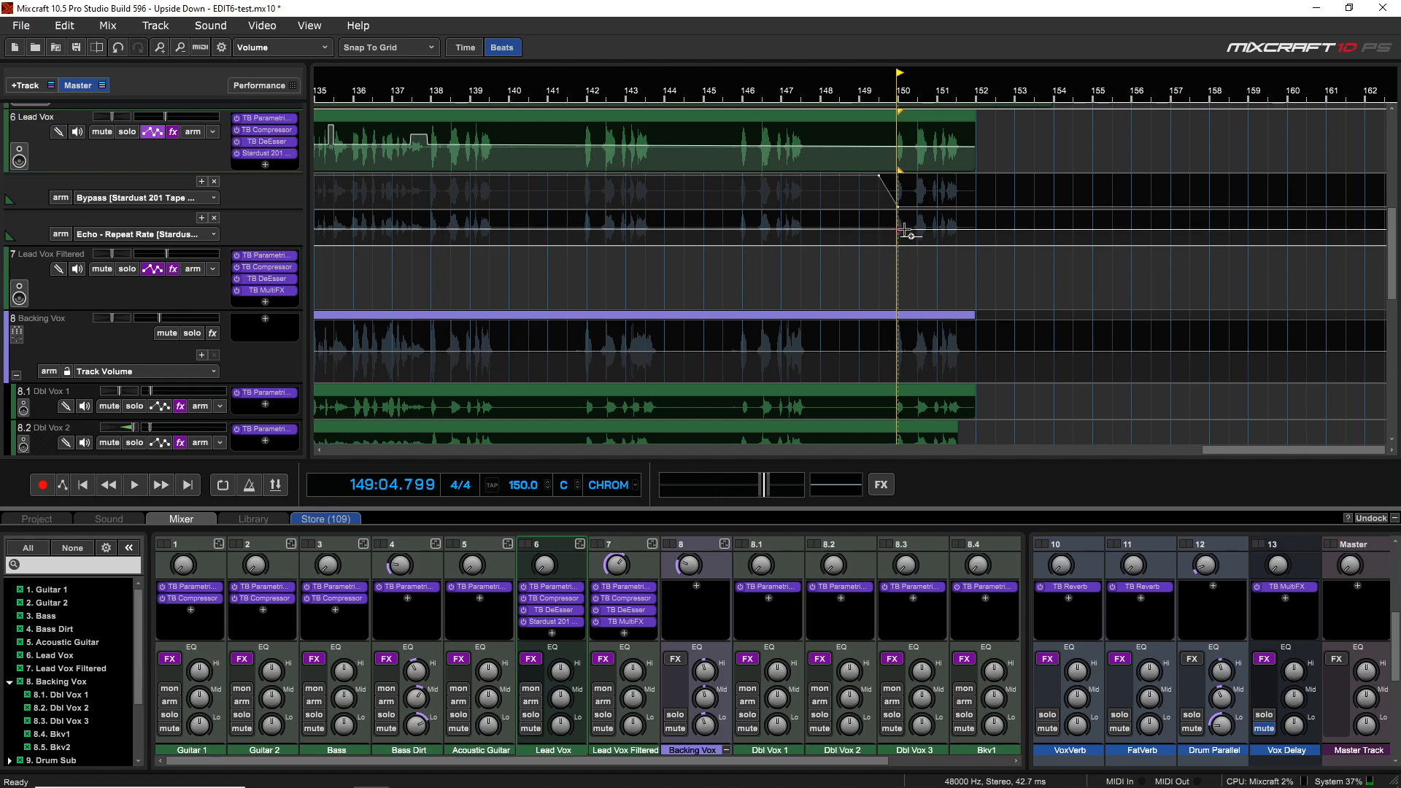
left_click_drag(910, 232, 1096, 210)
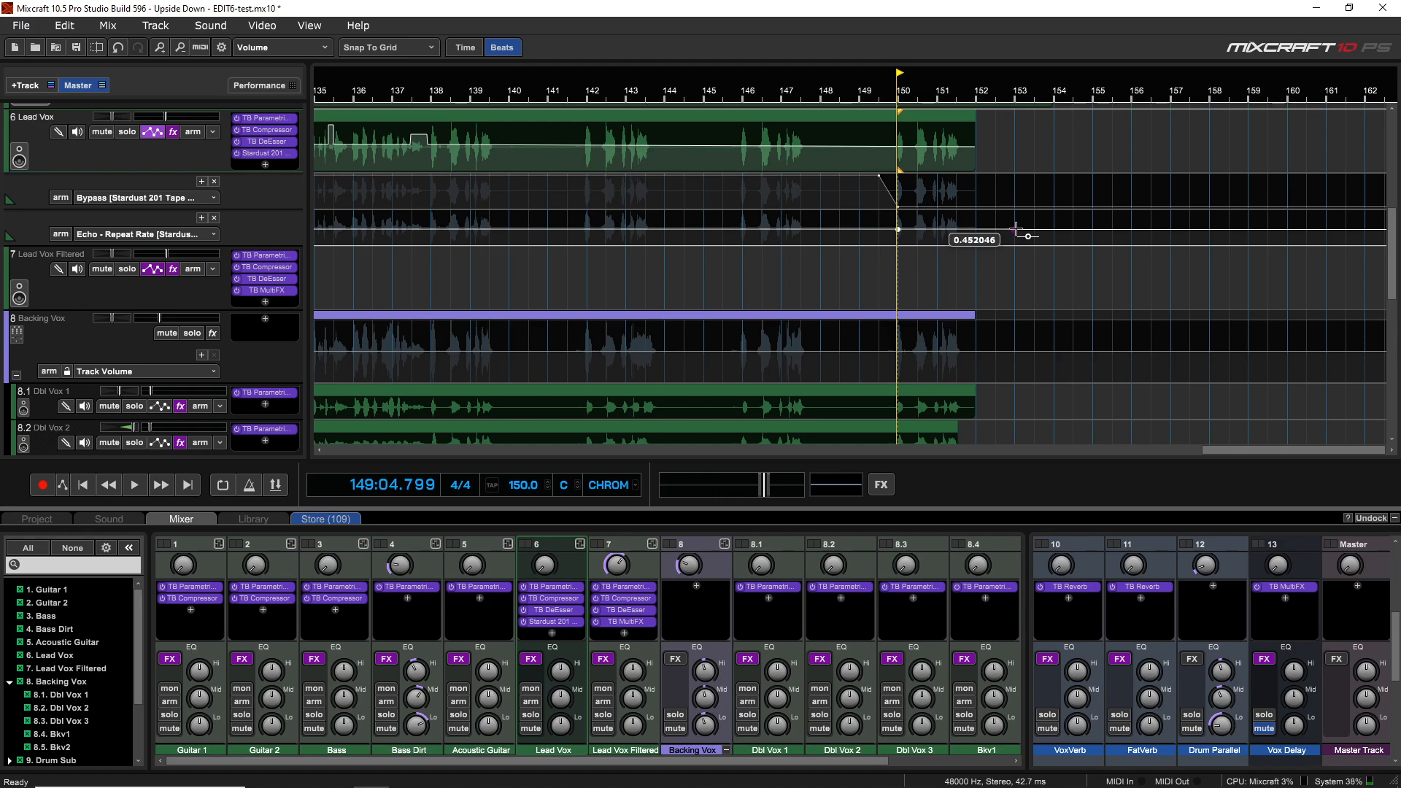
left_click_drag(1015, 230, 1015, 211)
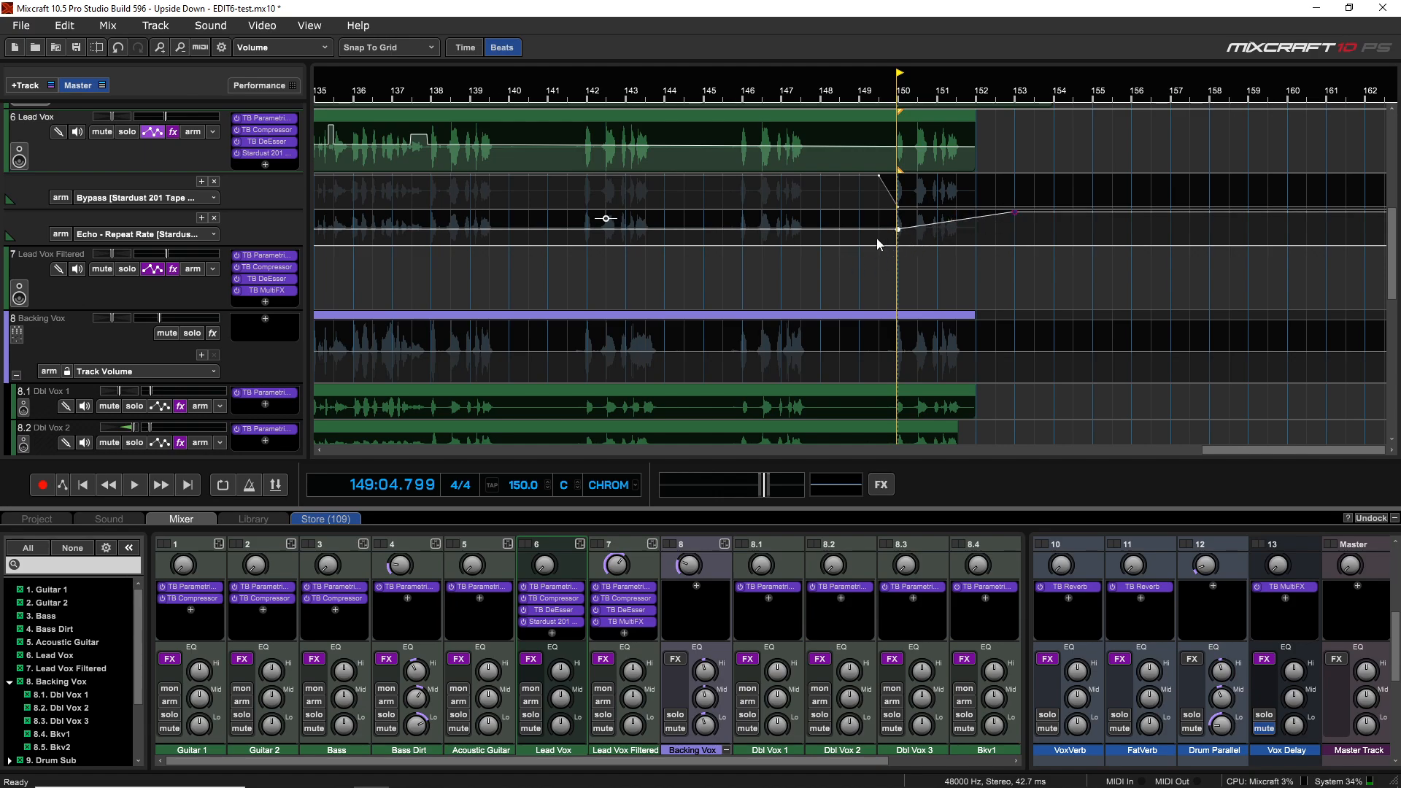
key("space")
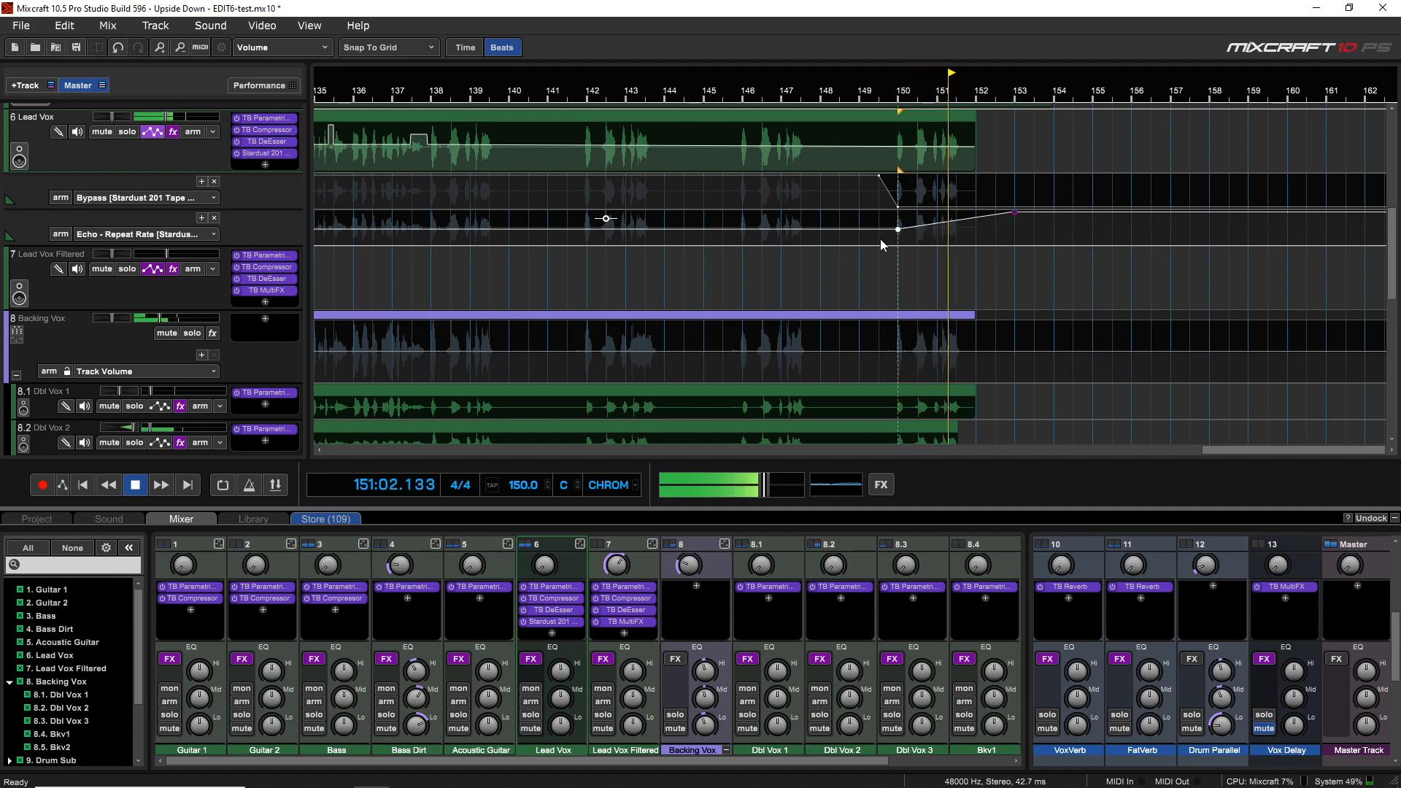
key("space")
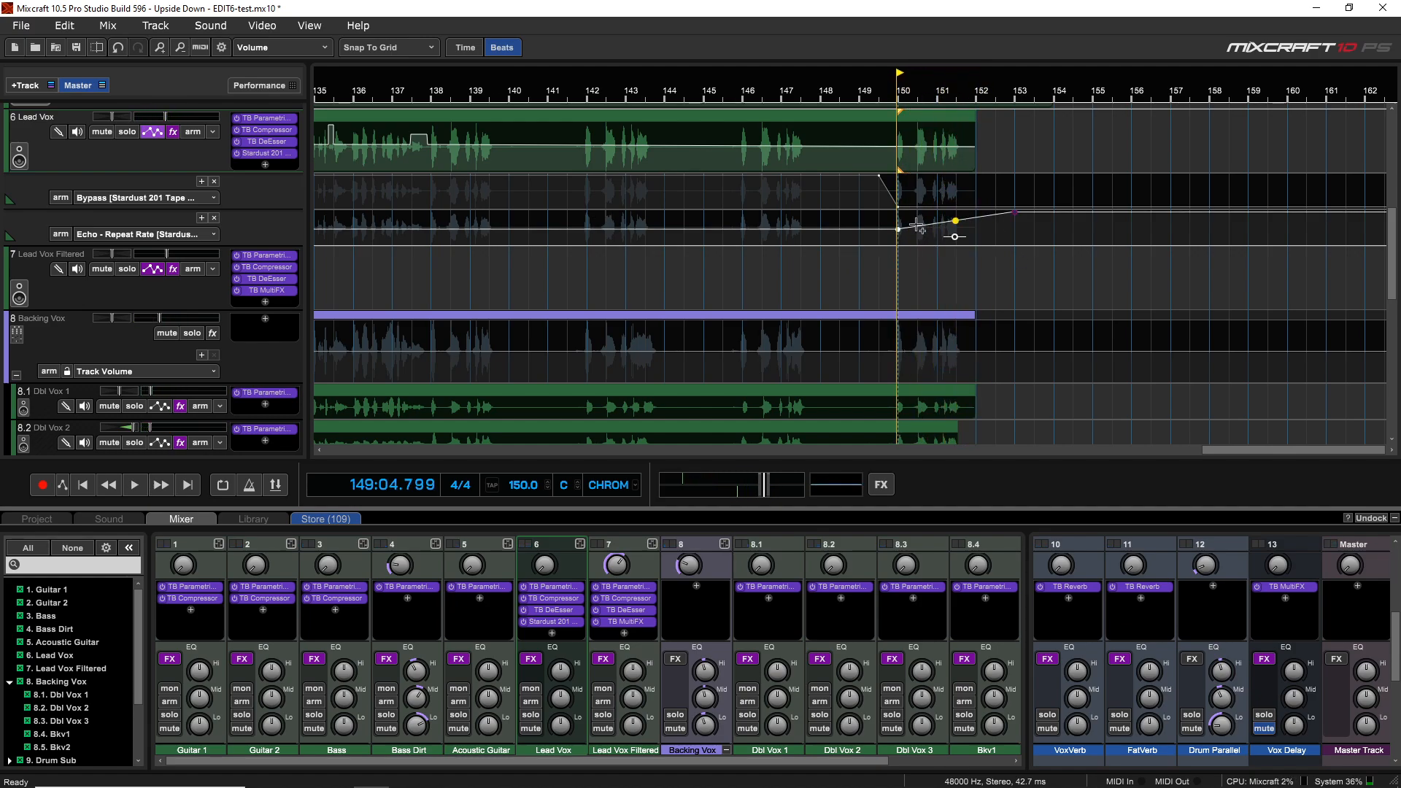
Bend the Repeat Rate ramp between bars 150 and 153 into an upward-bulging curve, and audition the ending.
left_click(955, 221)
mouse_move(955, 220)
left_mouse_down()
mouse_move(897, 220)
mouse_move(947, 211)
left_mouse_up()
key("space")
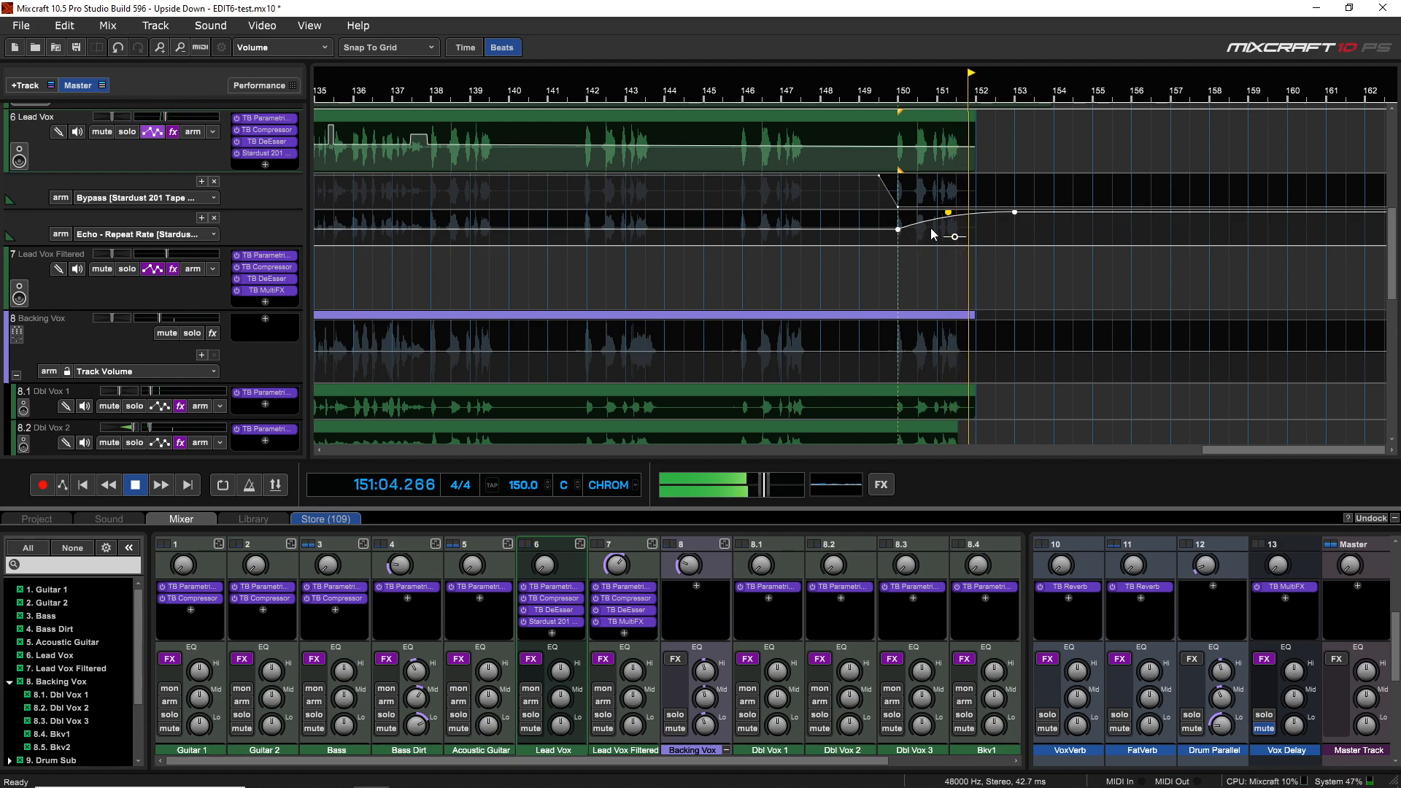
key("space")
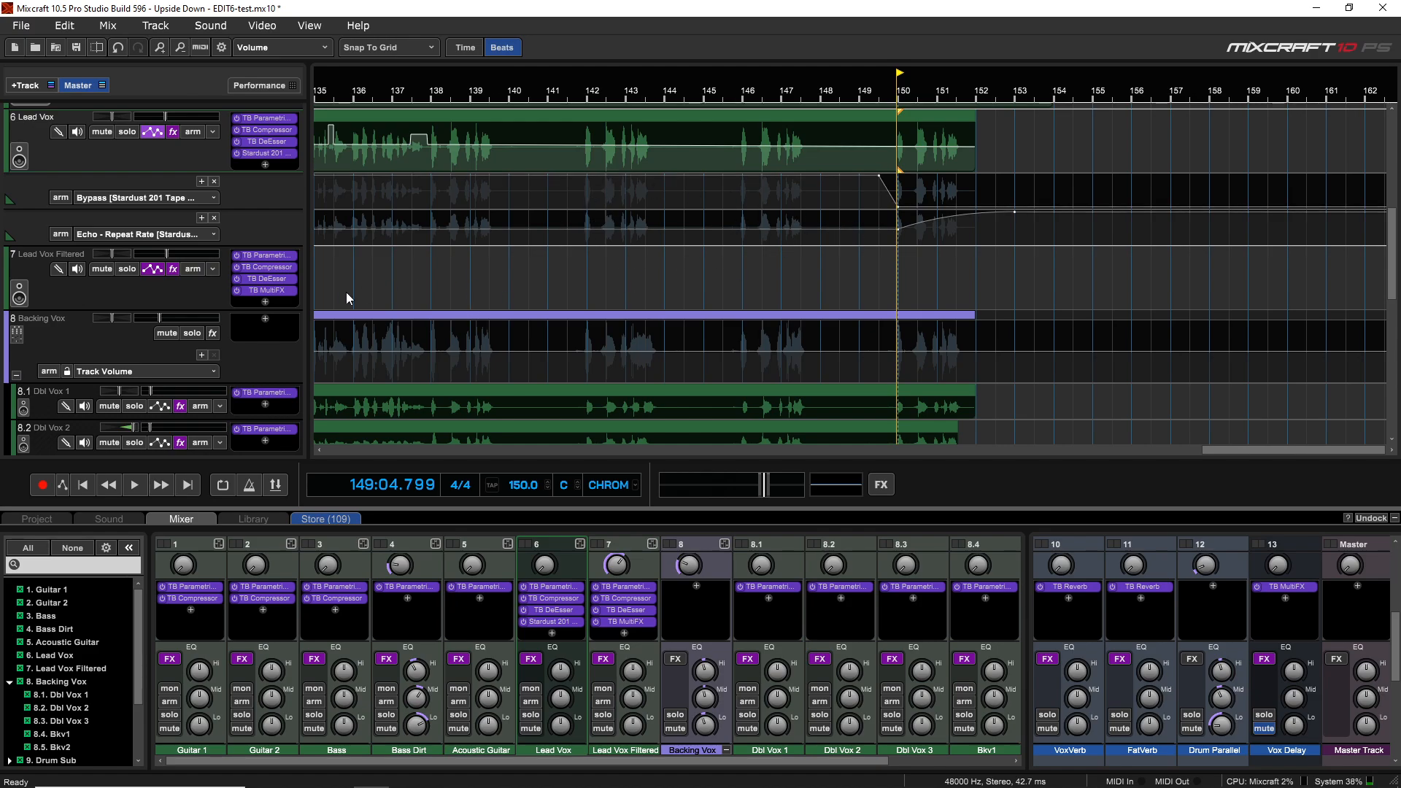
Solo the Guitar 1 and Guitar 2 tracks, and audition them from bar 150.
scroll(346, 291, "up", 5)
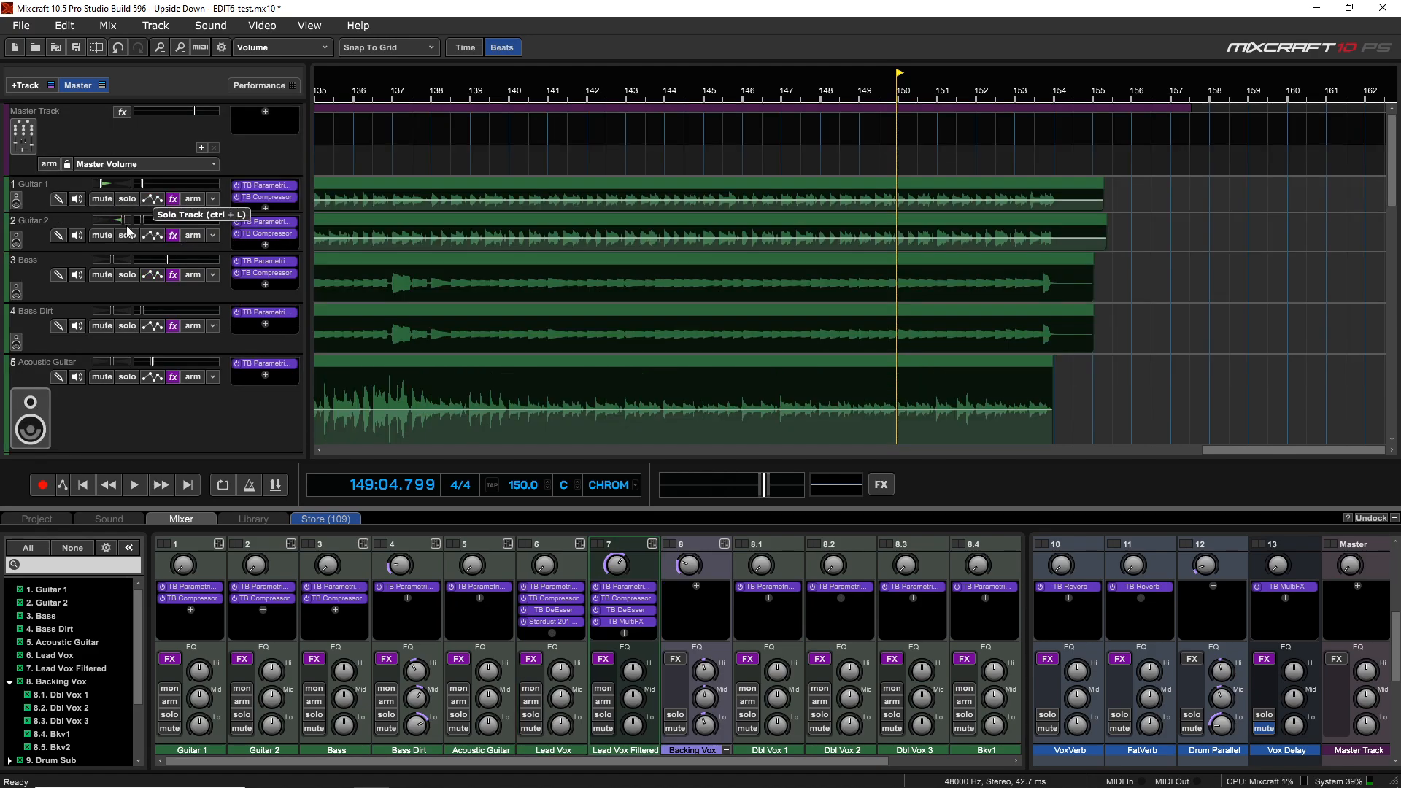
left_click(129, 199)
key("space")
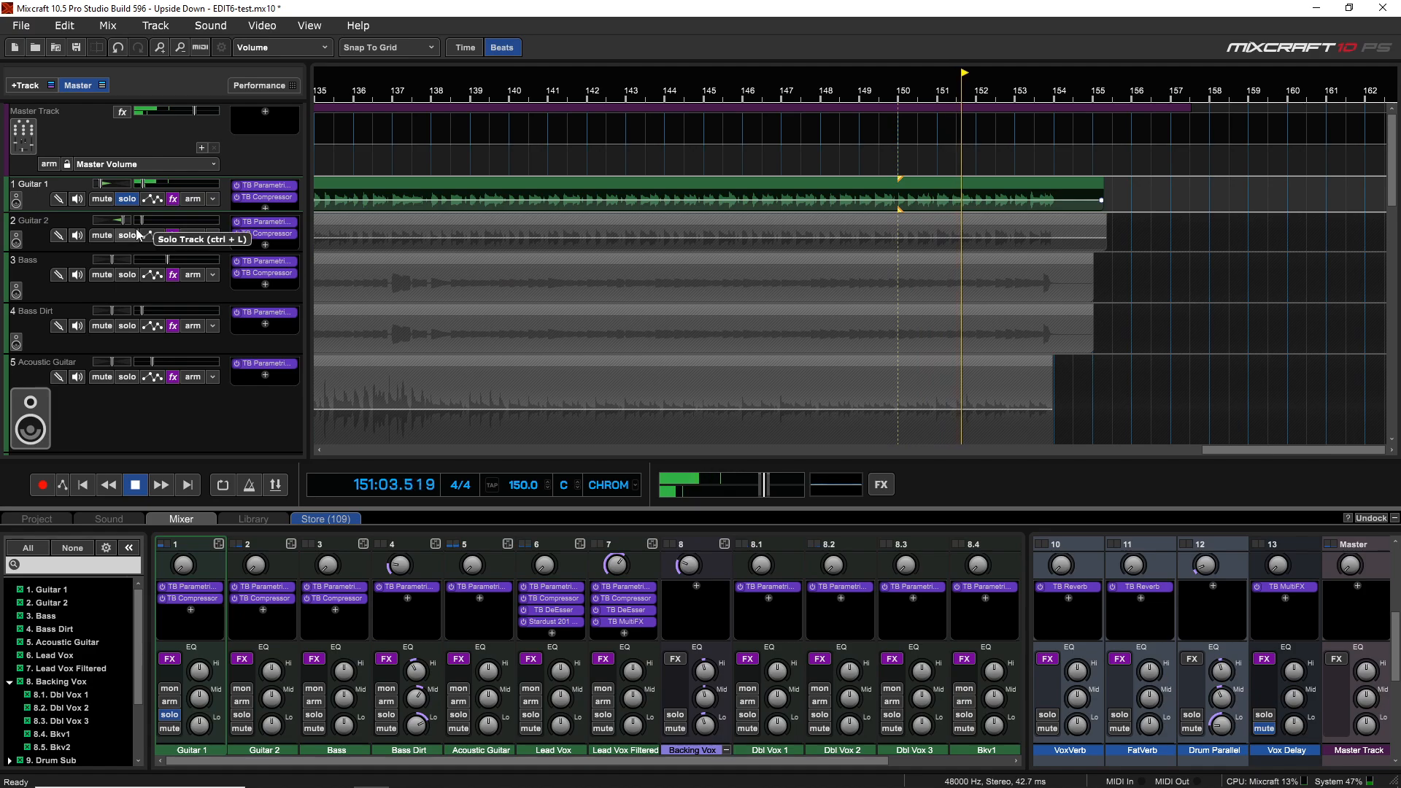
left_click(127, 235)
key("space")
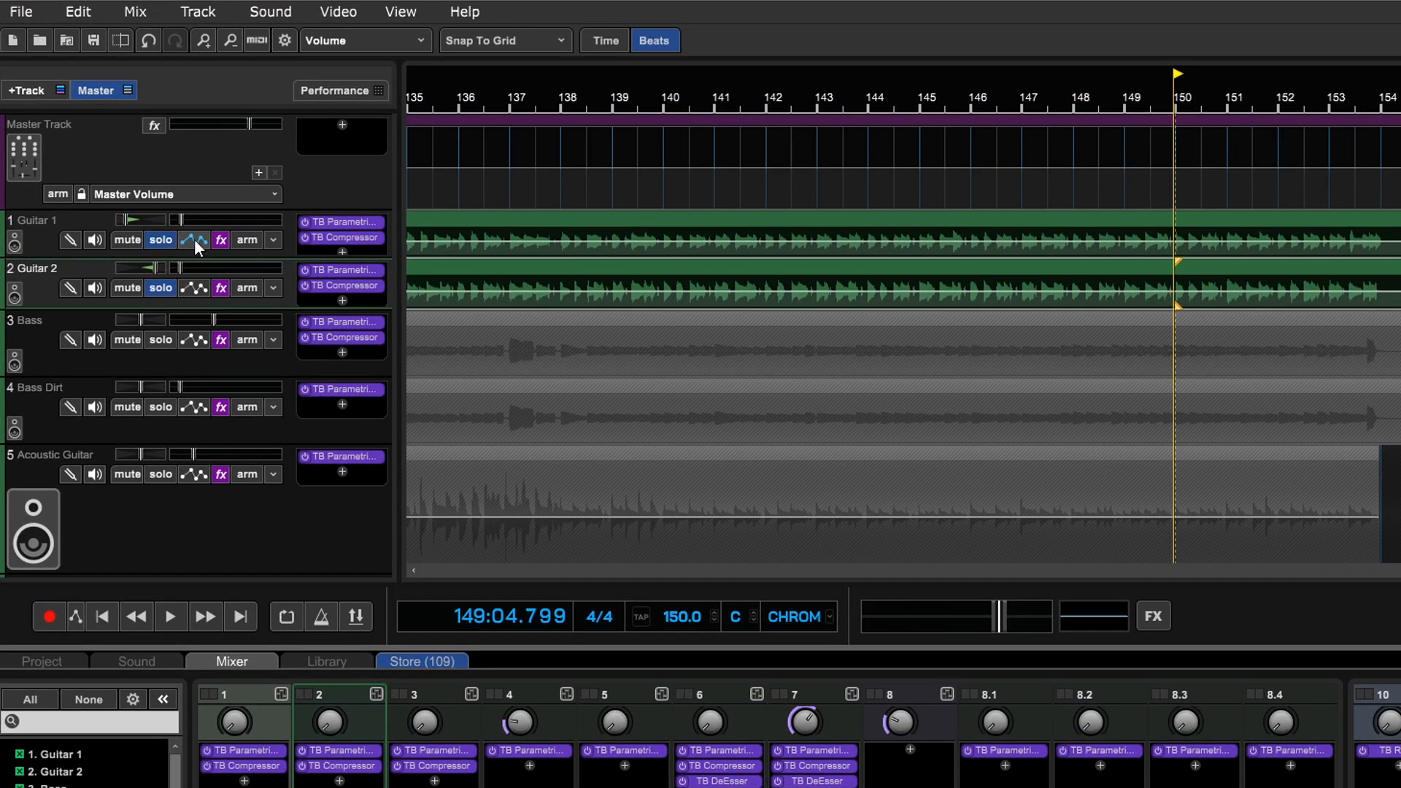
Show the Track Volume automation lanes of Guitar 1 and Guitar 2, and arm both for recording.
left_click(194, 240)
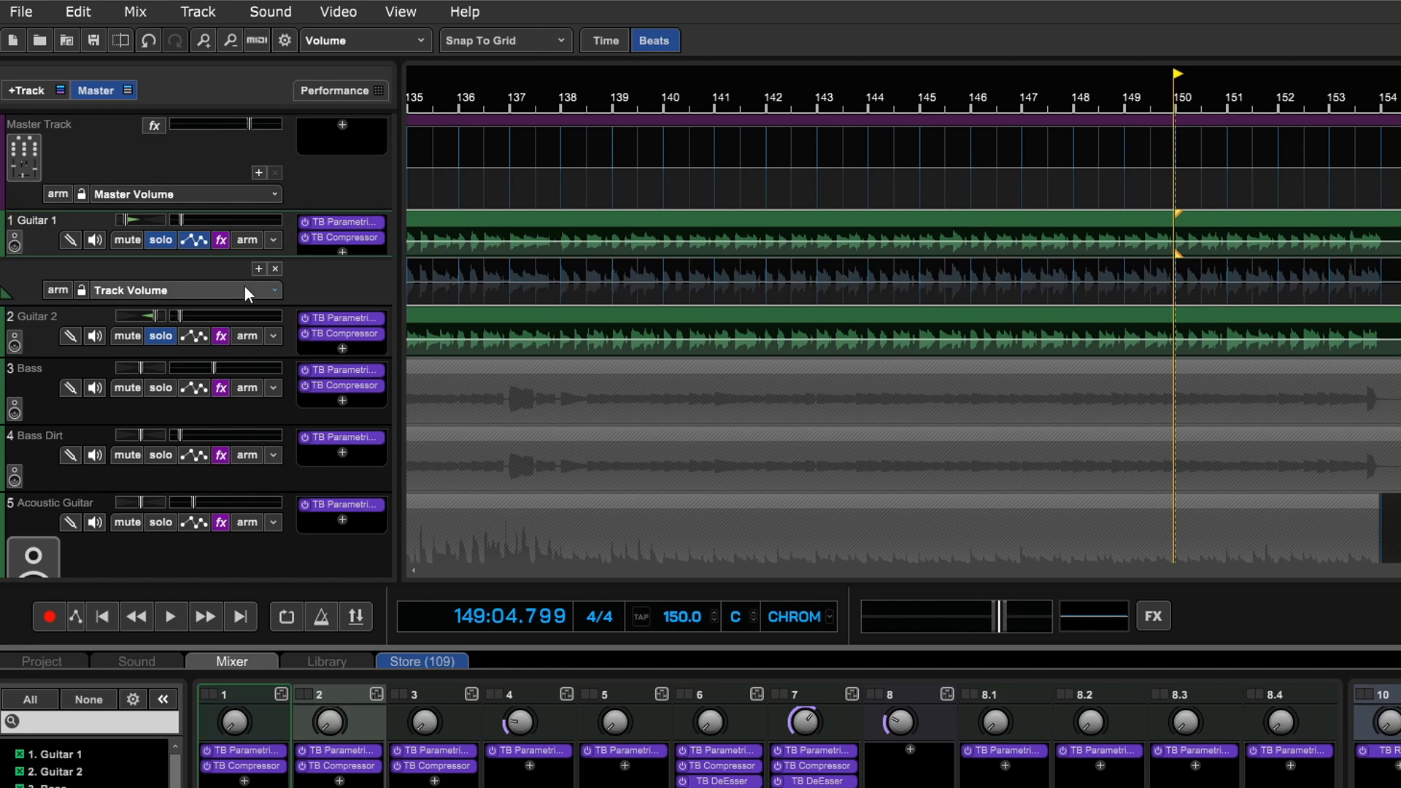
left_click(194, 338)
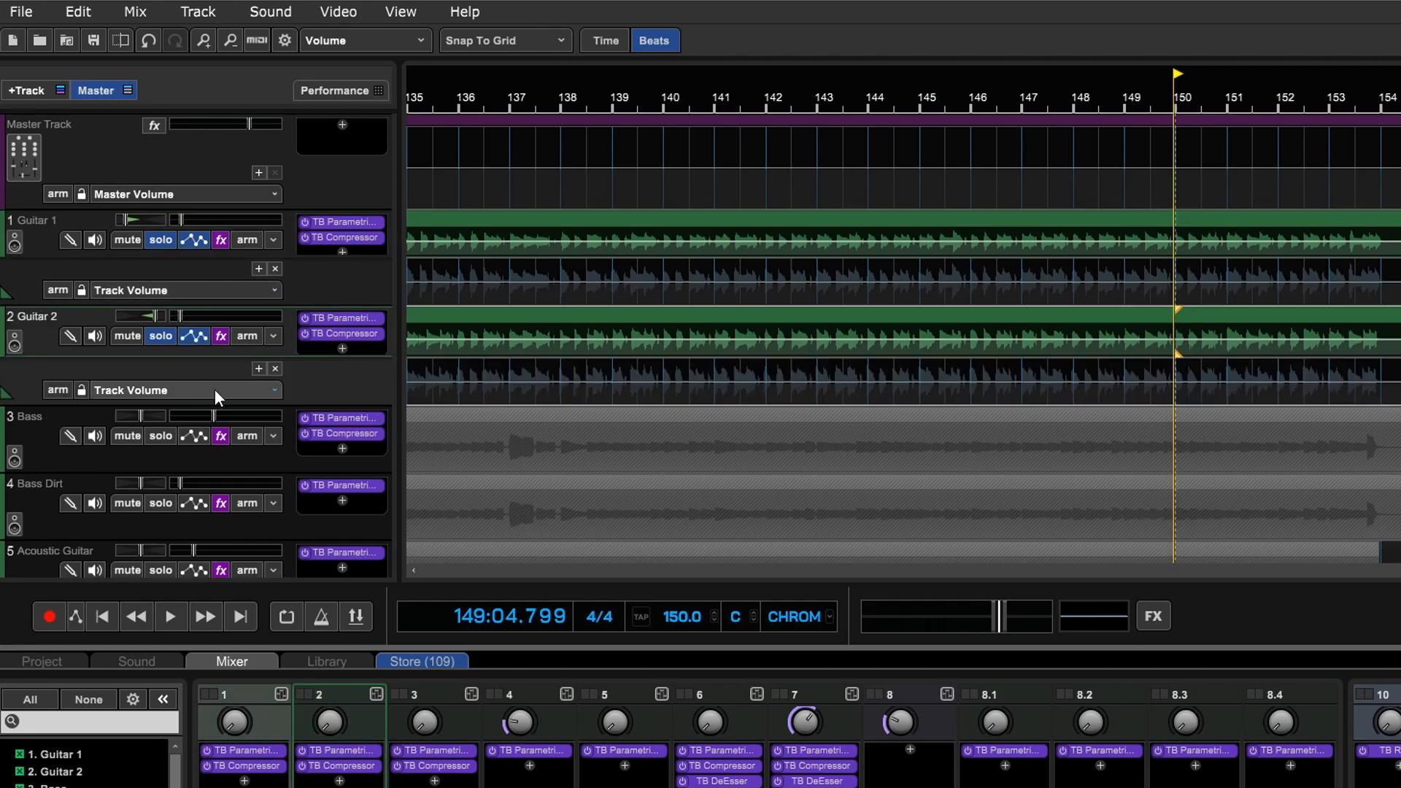
left_click(56, 388)
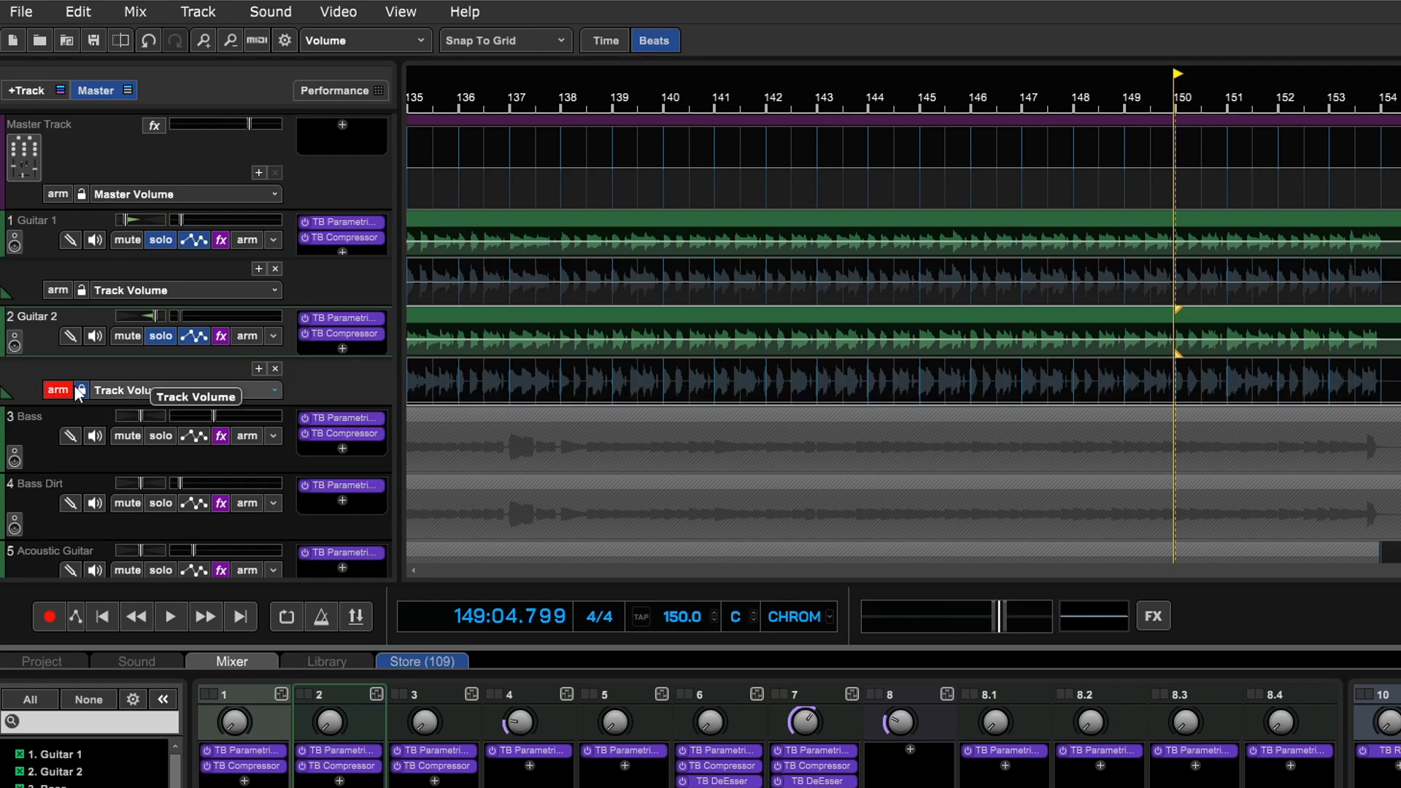
left_click(56, 291)
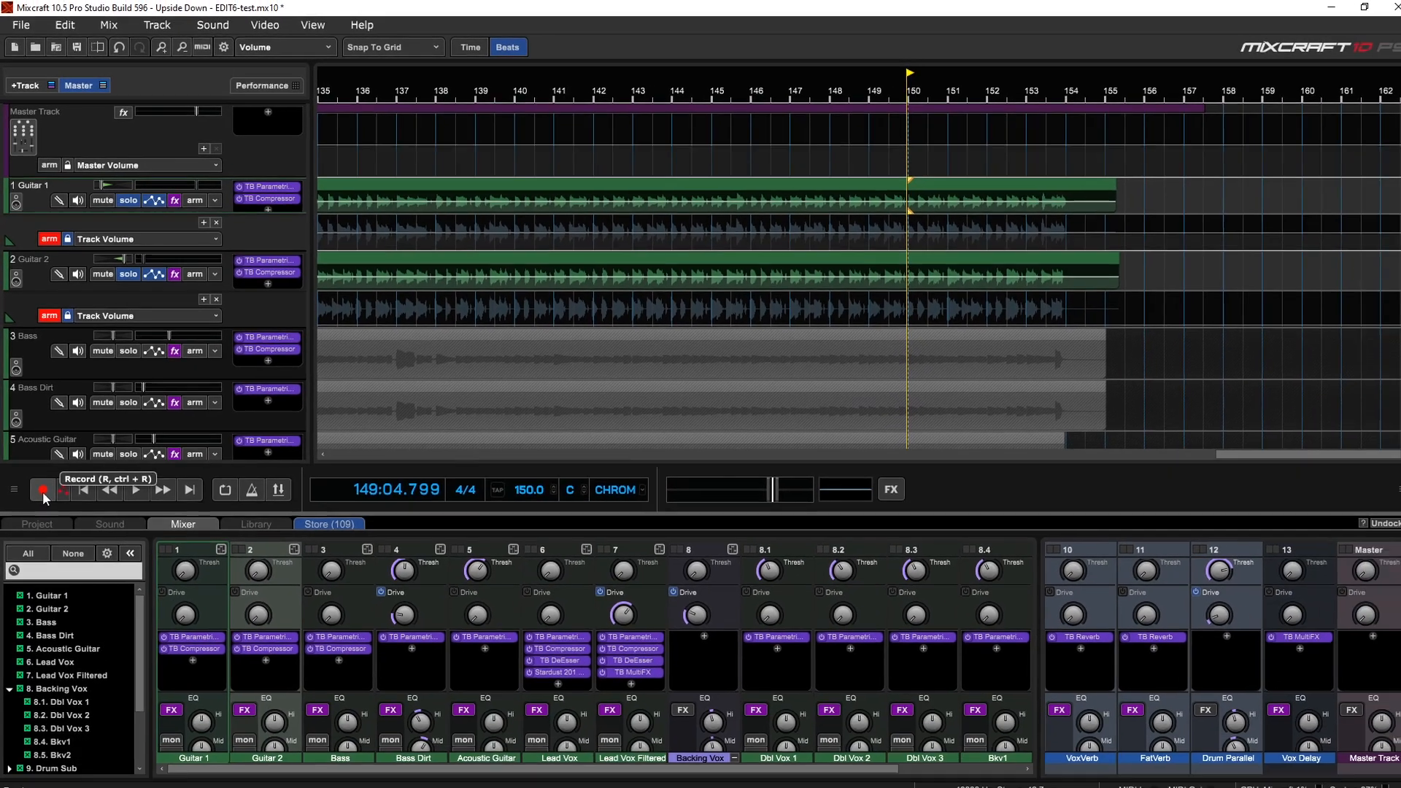
Record volume automation moves on both armed guitar tracks from bar 150 to about bar 154.
left_click(50, 619)
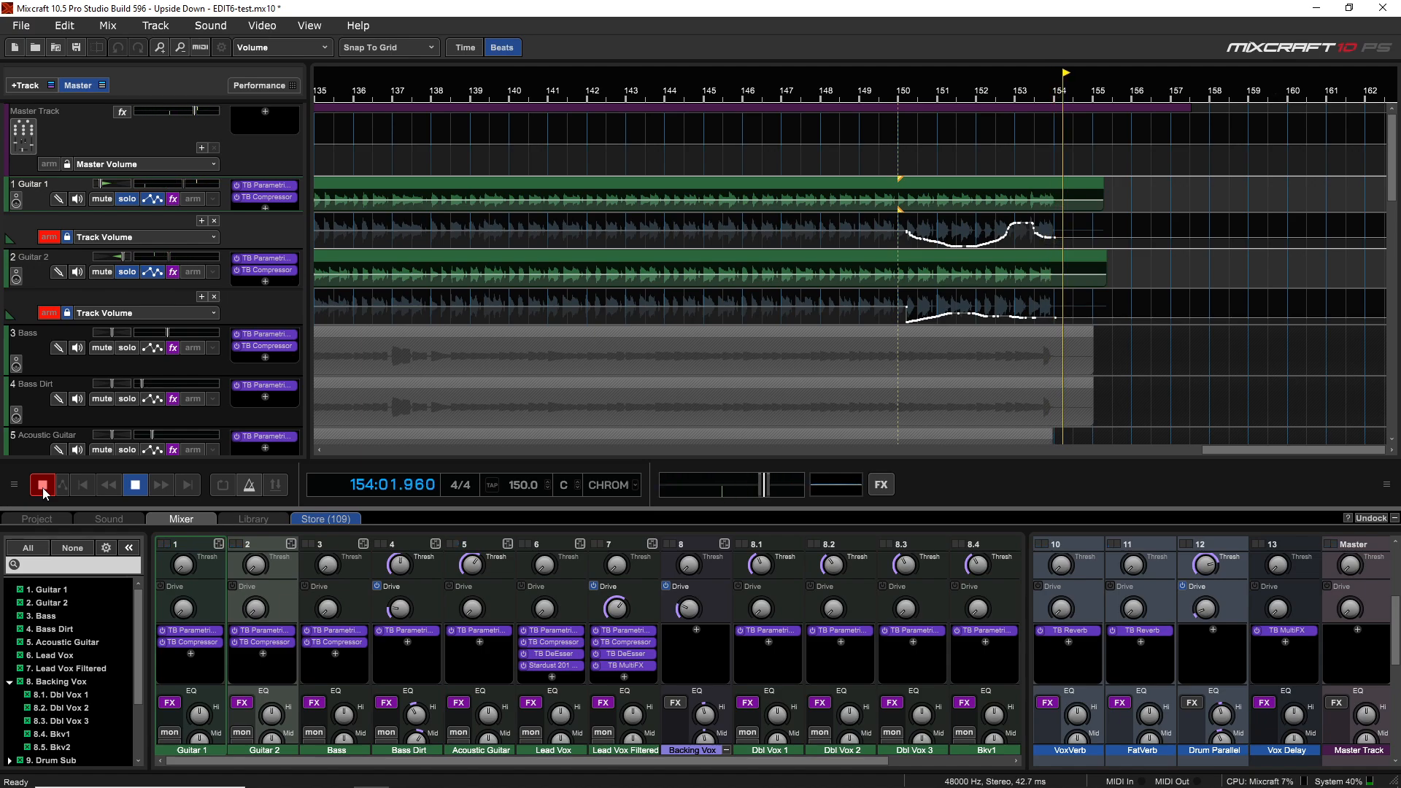
left_click(43, 487)
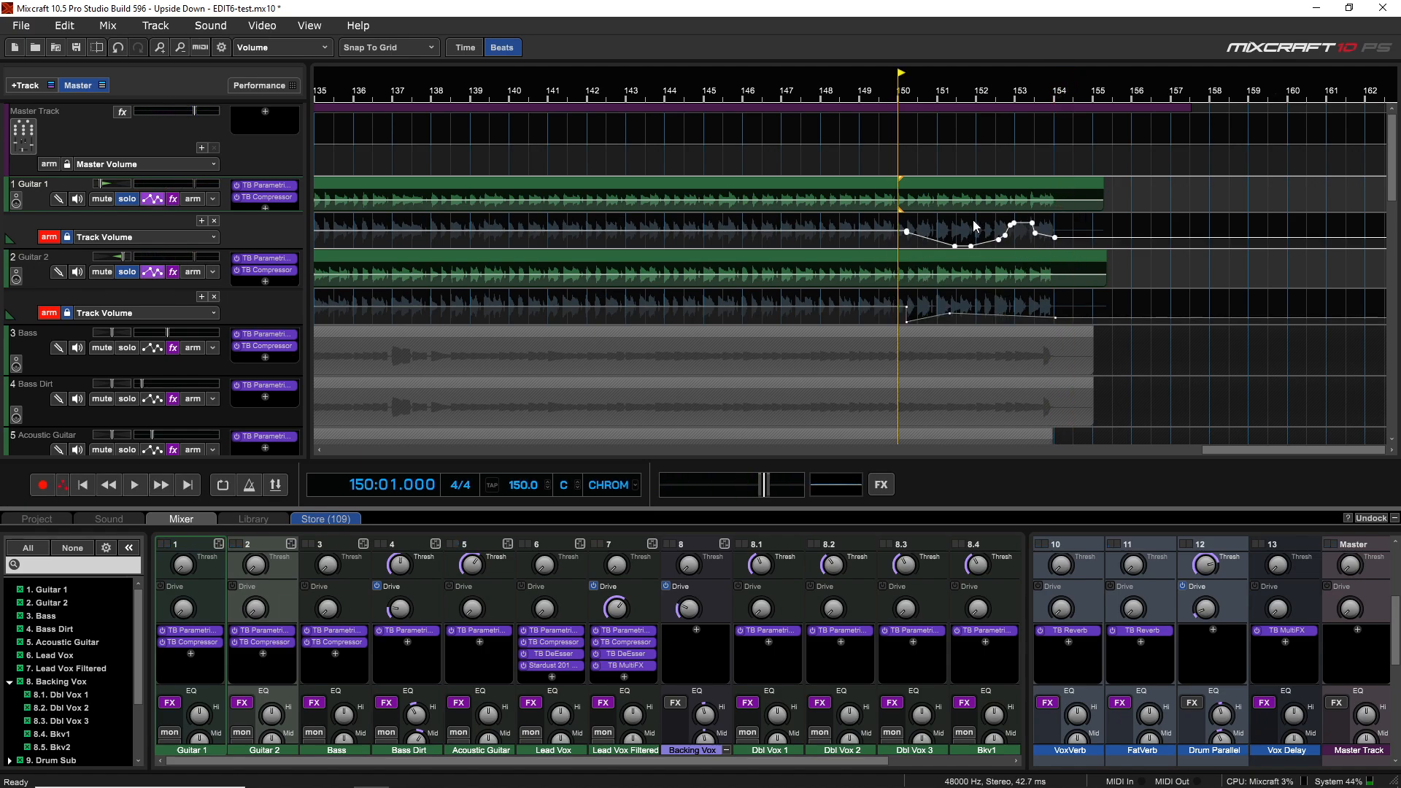